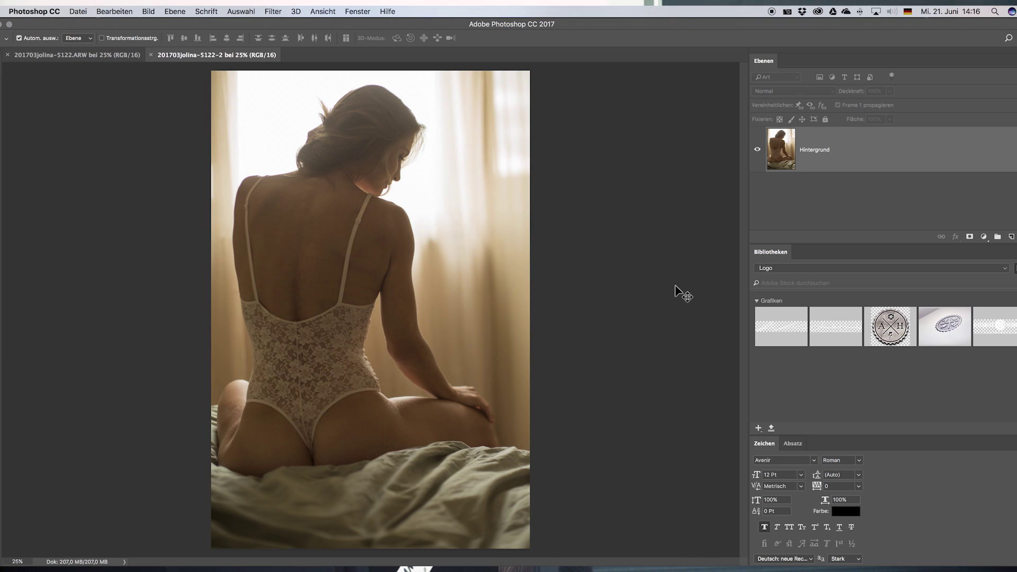
Step: Open the photo in the Alien Skin Exposure X2 filter
{"action": "left_click", "coordinate": [272, 12]}
{"action": "mouse_move", "coordinate": [361, 282]}
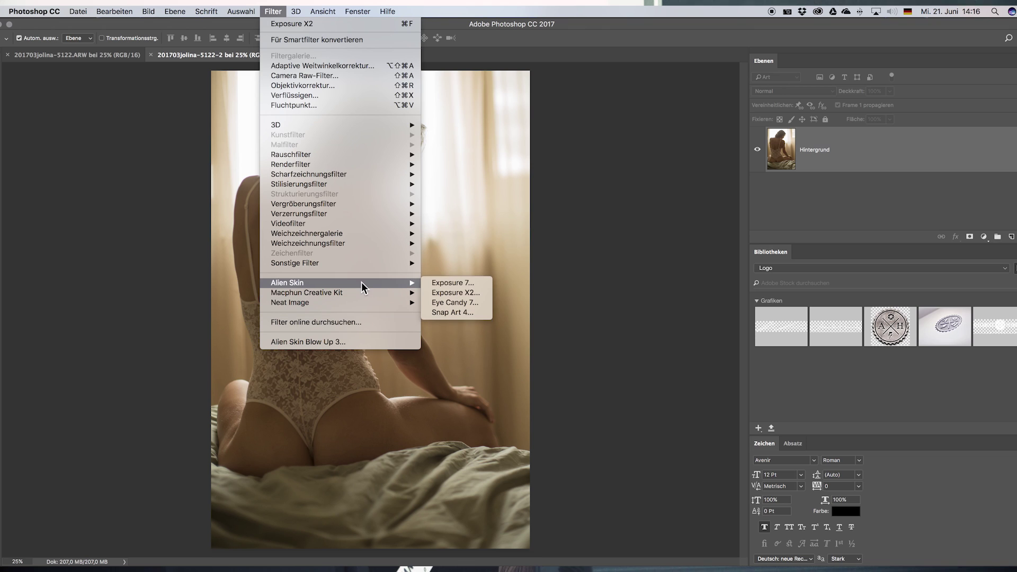
{"action": "left_click", "coordinate": [456, 293]}
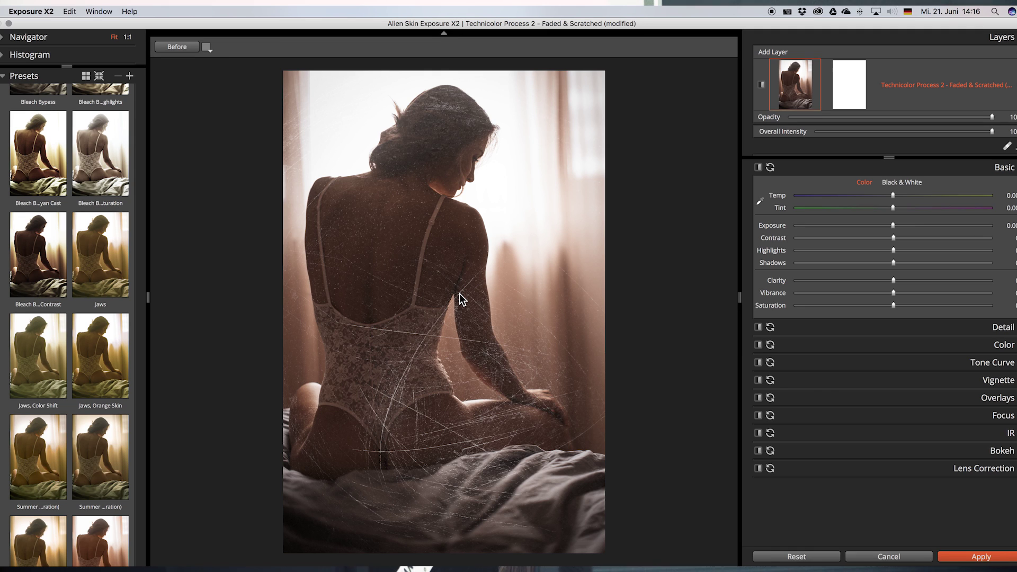
Step: Check the photo's histogram and hide it again, keeping the presets list expanded
{"action": "left_click", "coordinate": [4, 78]}
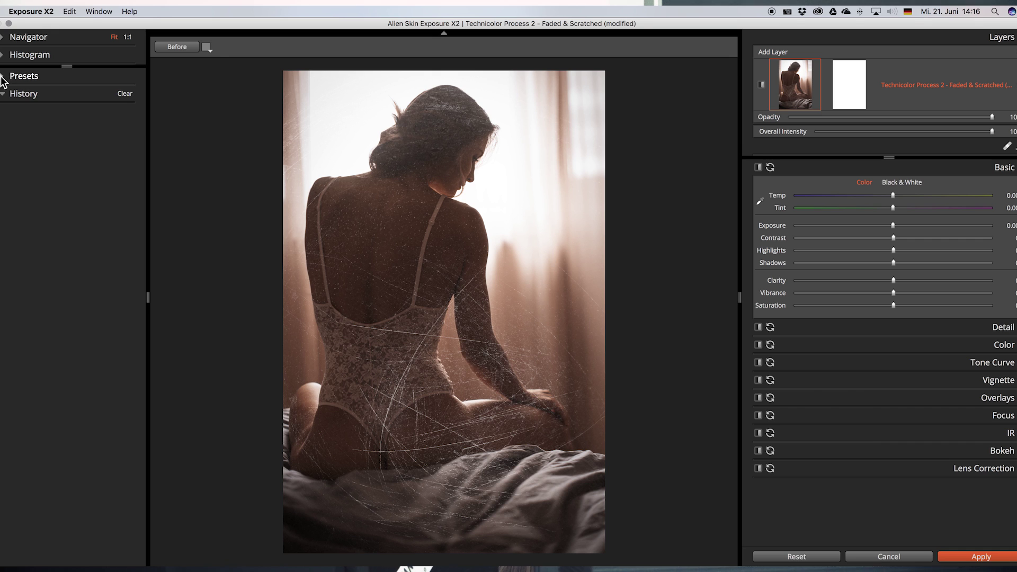
{"action": "left_click", "coordinate": [4, 77]}
{"action": "left_click", "coordinate": [4, 56]}
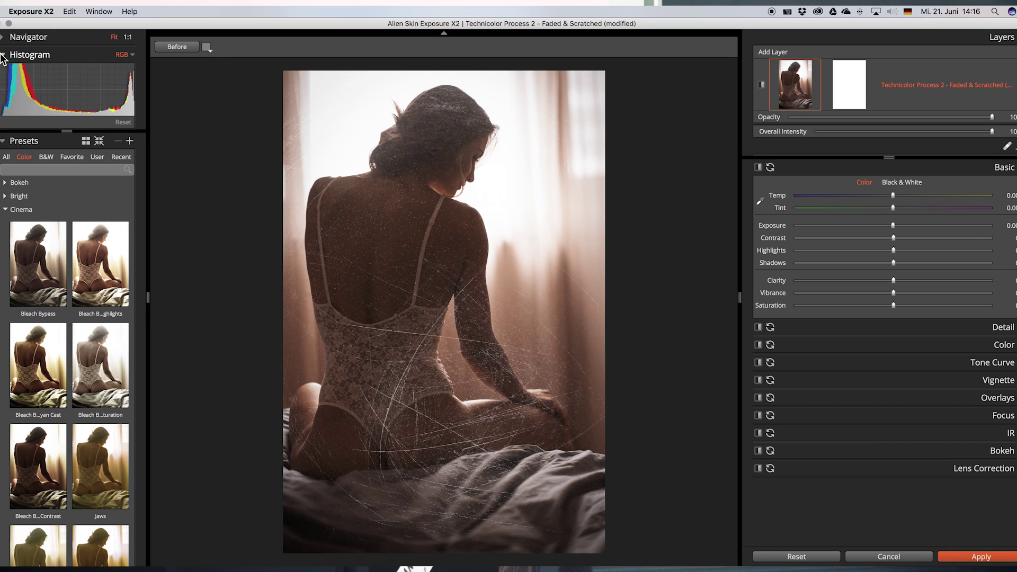
{"action": "left_click", "coordinate": [4, 55]}
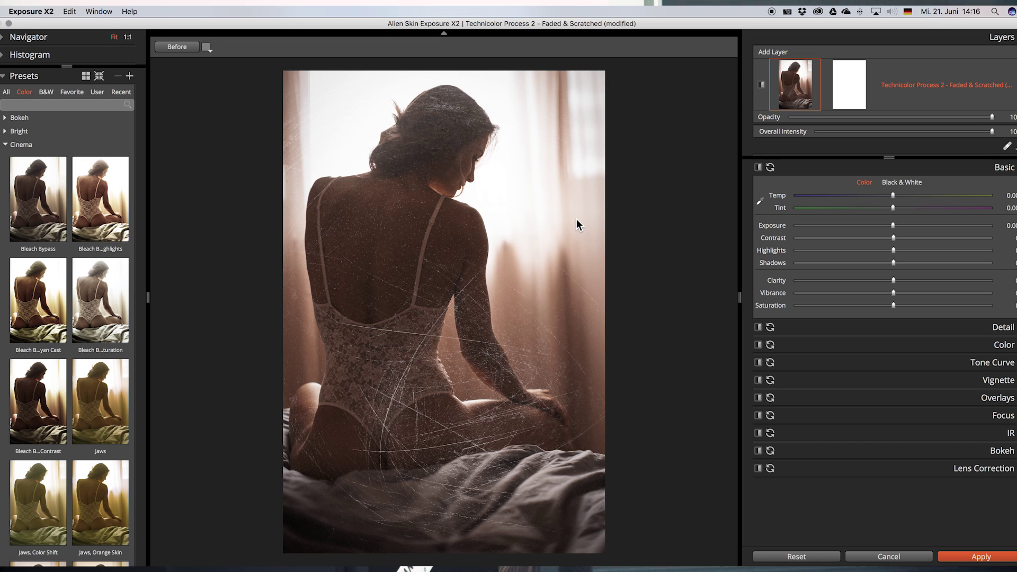
Step: Collapse the Cinema presets and preview Creamy Highlights and Gold (White Frame) from the Bright category
{"action": "left_click", "coordinate": [12, 144]}
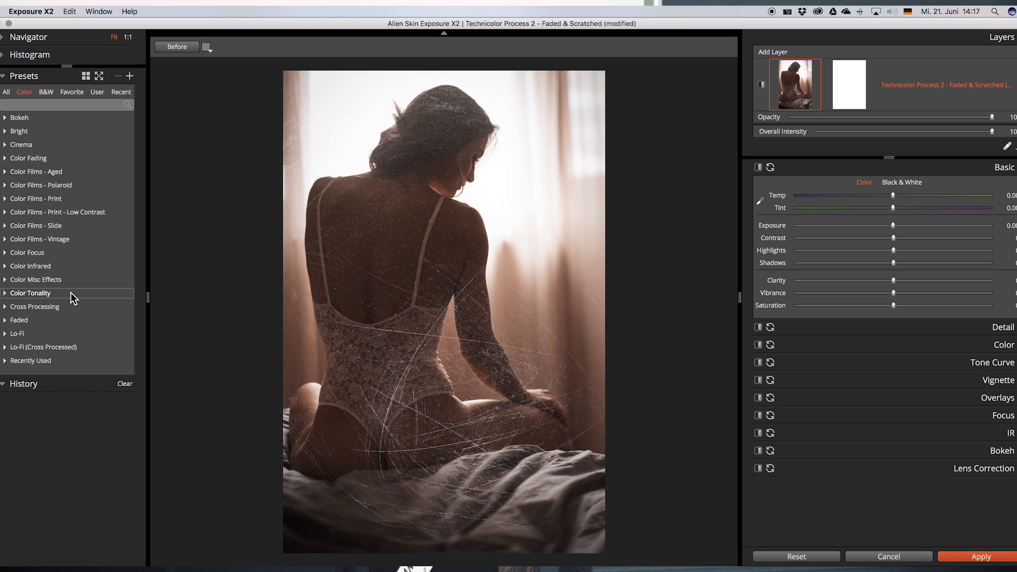
{"action": "left_click", "coordinate": [5, 131]}
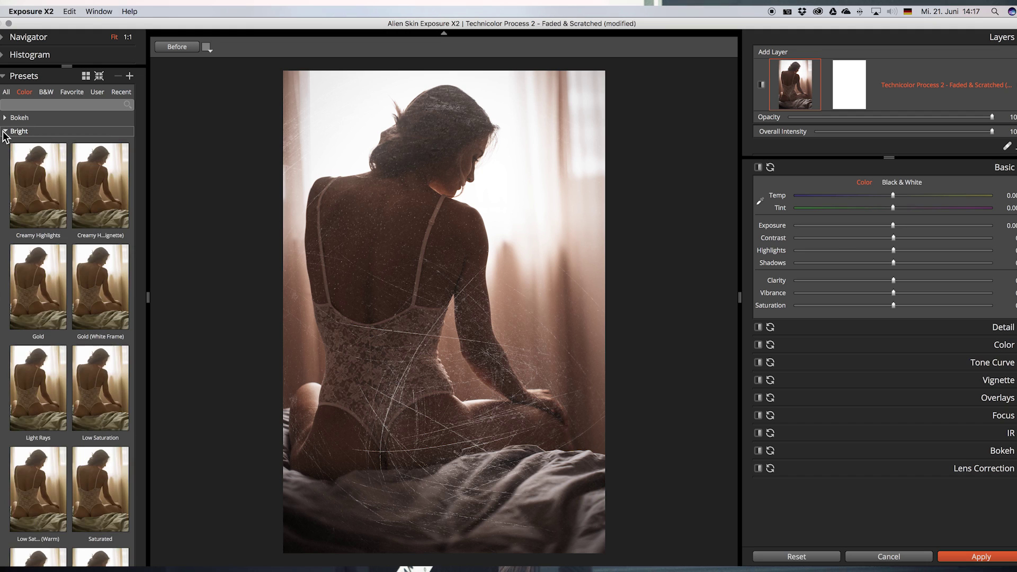
{"action": "left_click", "coordinate": [29, 191]}
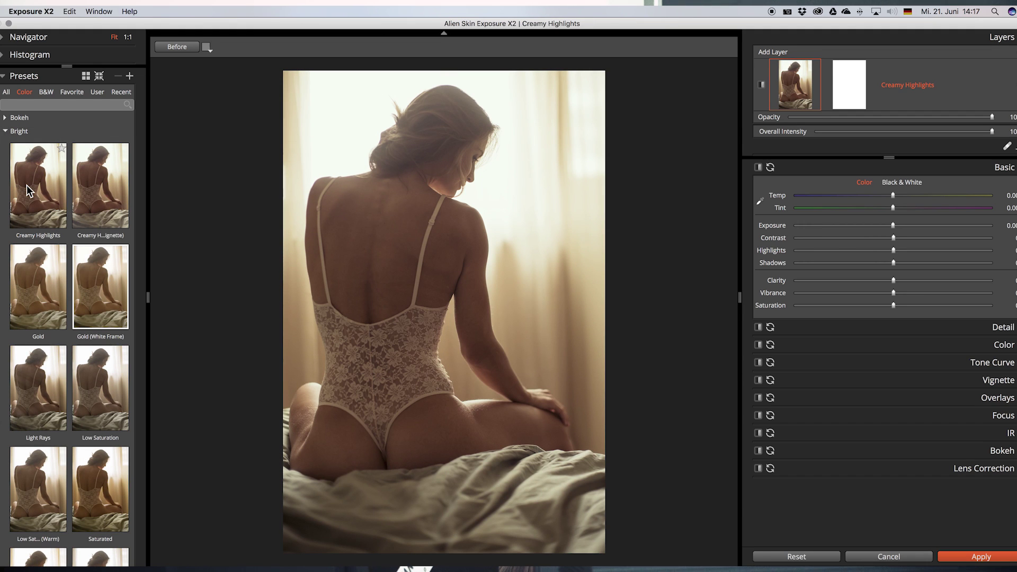
{"action": "left_click", "coordinate": [120, 301]}
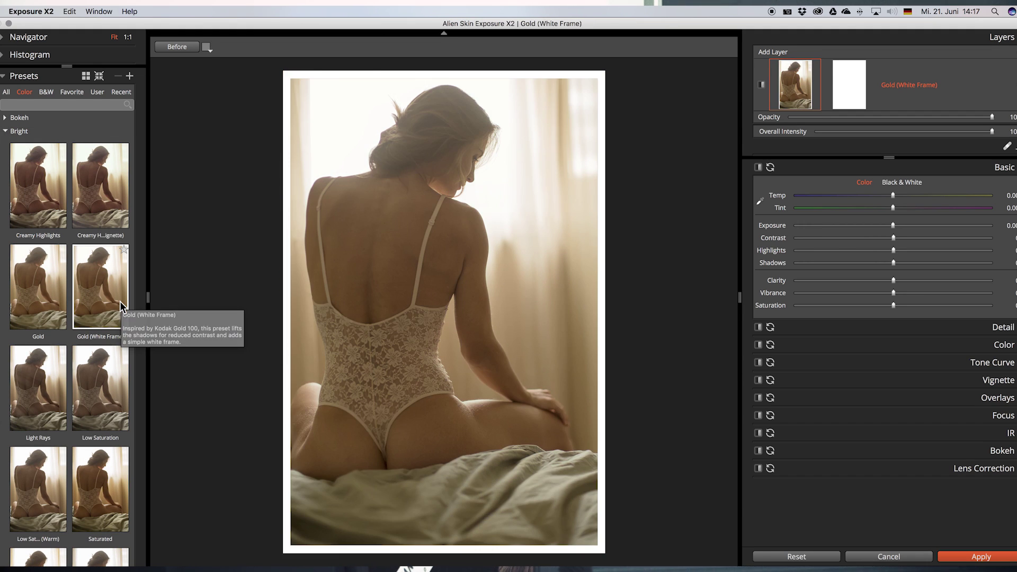
Step: View the Bokeh category's presets, and collapse both the Bokeh and Bright categories
{"action": "left_click", "coordinate": [6, 119]}
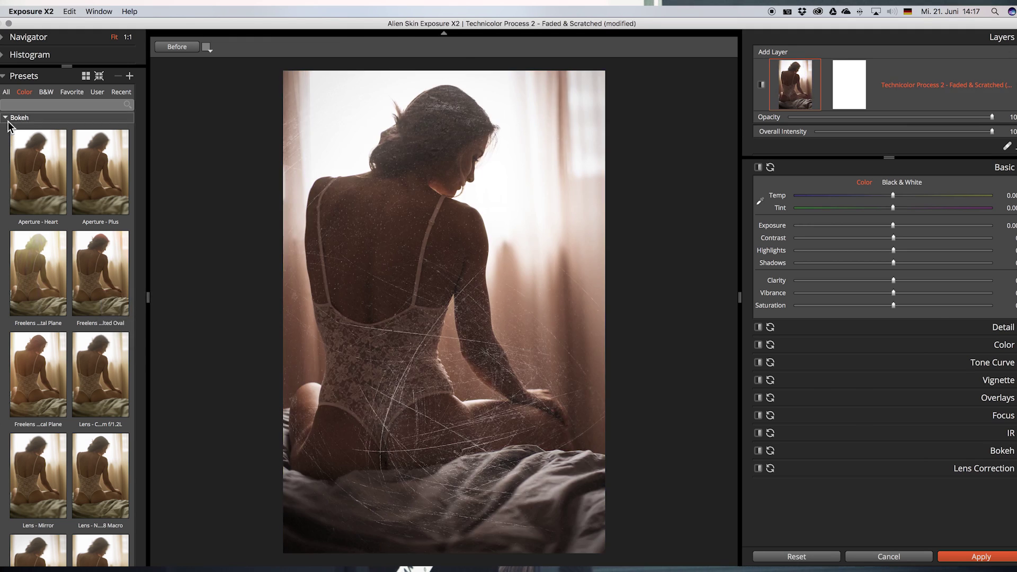
{"action": "left_click", "coordinate": [6, 119]}
{"action": "left_click", "coordinate": [19, 132]}
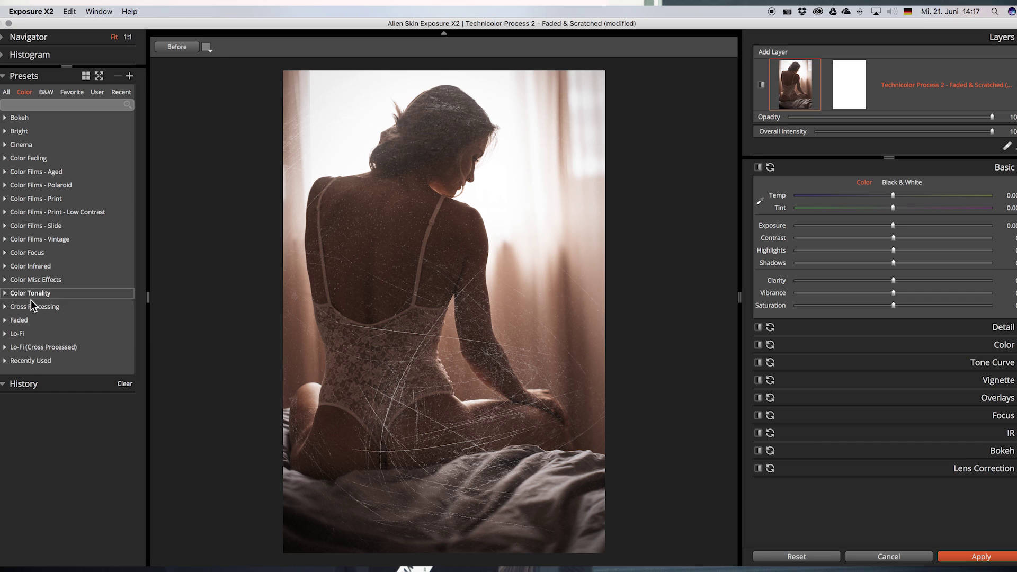
Step: Preview the Agfa CT Precisa looks under Lo-Fi (Cross Processed) and apply the Fuji Provia 100F - Cyan preset
{"action": "left_click", "coordinate": [6, 347]}
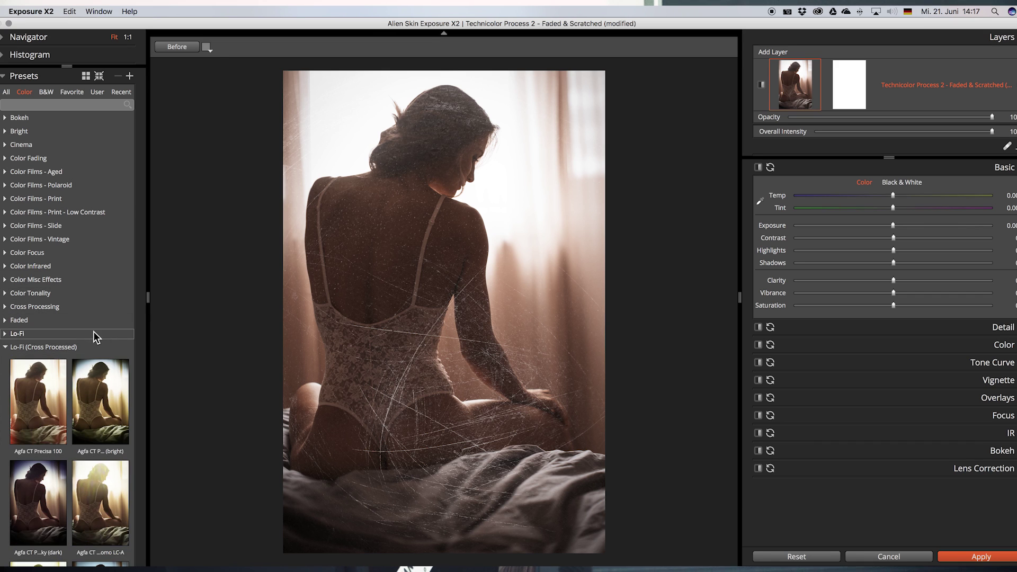
{"action": "scroll", "coordinate": [48, 281], "scroll_direction": "down", "scroll_amount": 5}
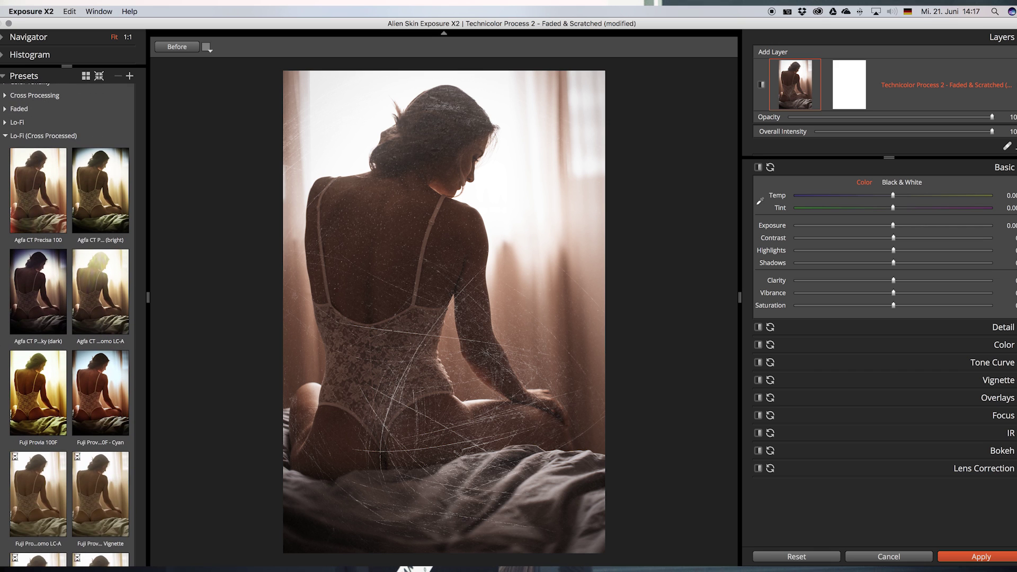
{"action": "left_click", "coordinate": [47, 285]}
{"action": "left_click", "coordinate": [90, 291]}
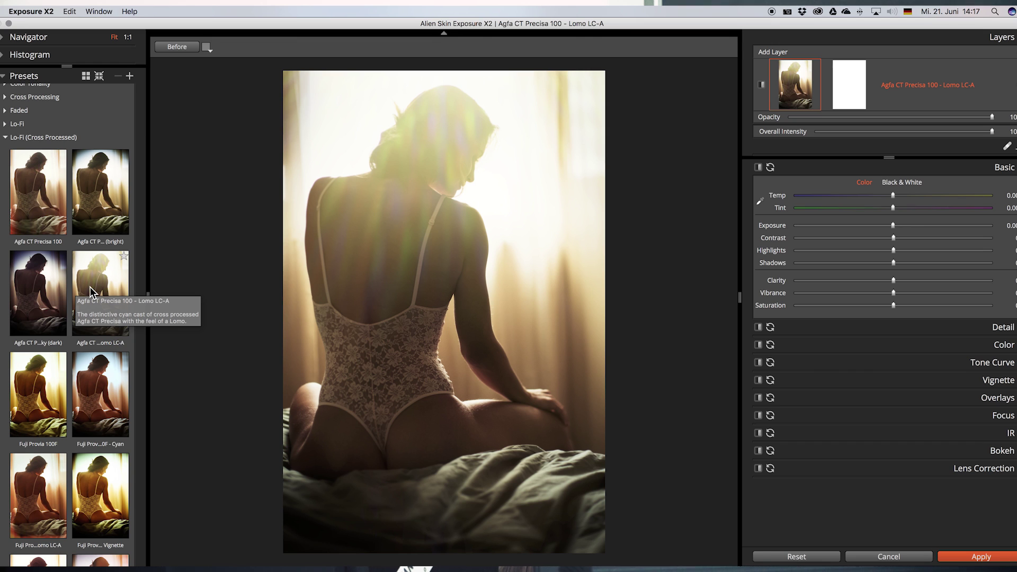
{"action": "left_click", "coordinate": [106, 389]}
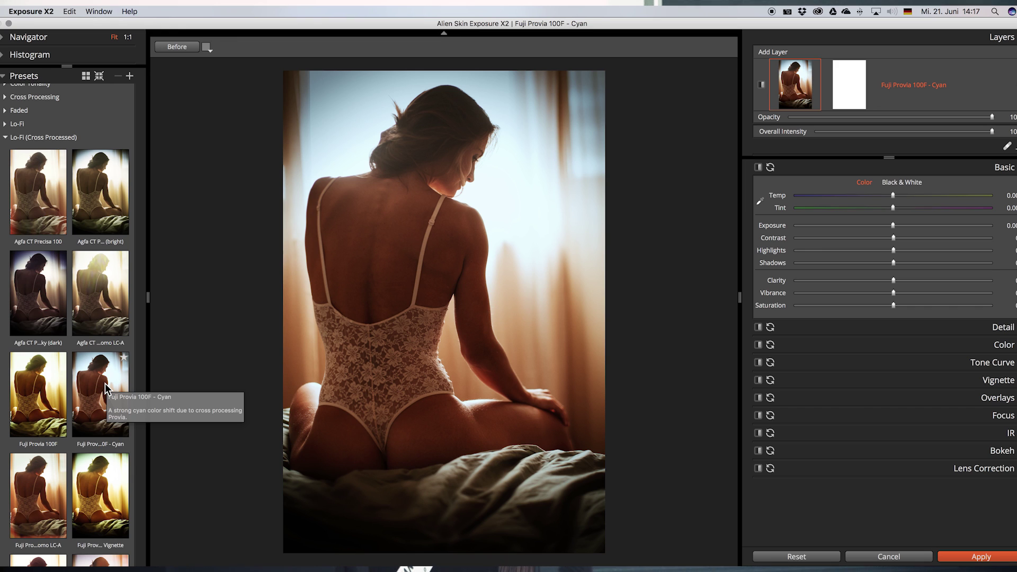
{"action": "left_click", "coordinate": [106, 388]}
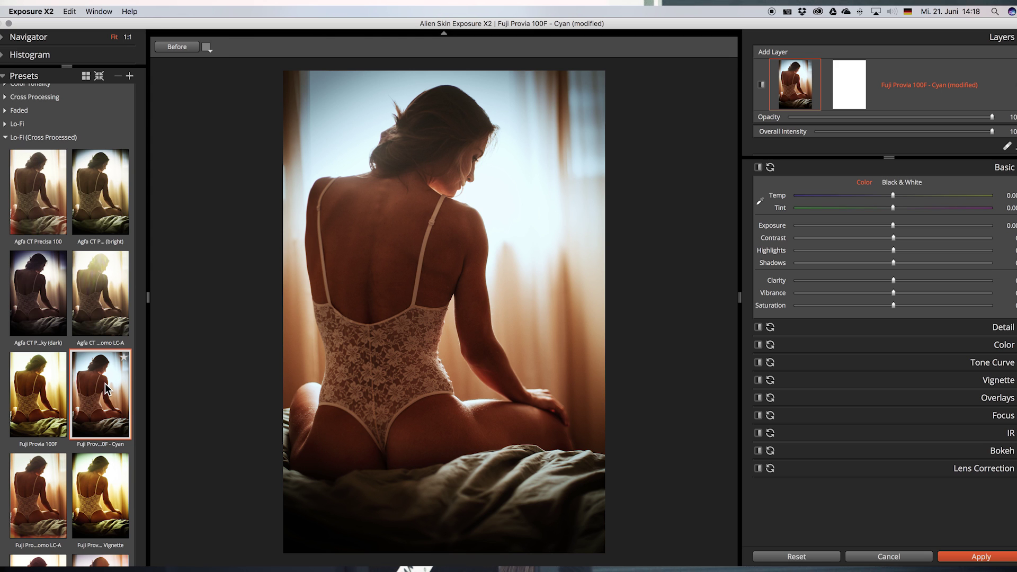
Step: Apply the Technicolor Process 2 - Faded & Scratched preset from the Cinema category
{"action": "scroll", "coordinate": [4, 212], "scroll_direction": "up", "scroll_amount": 6}
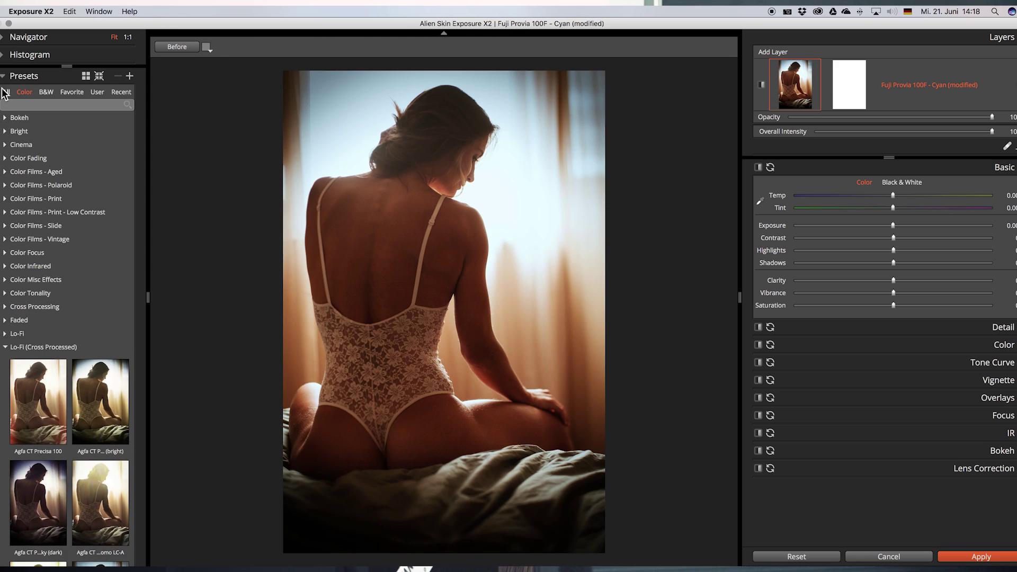
{"action": "left_click", "coordinate": [9, 147]}
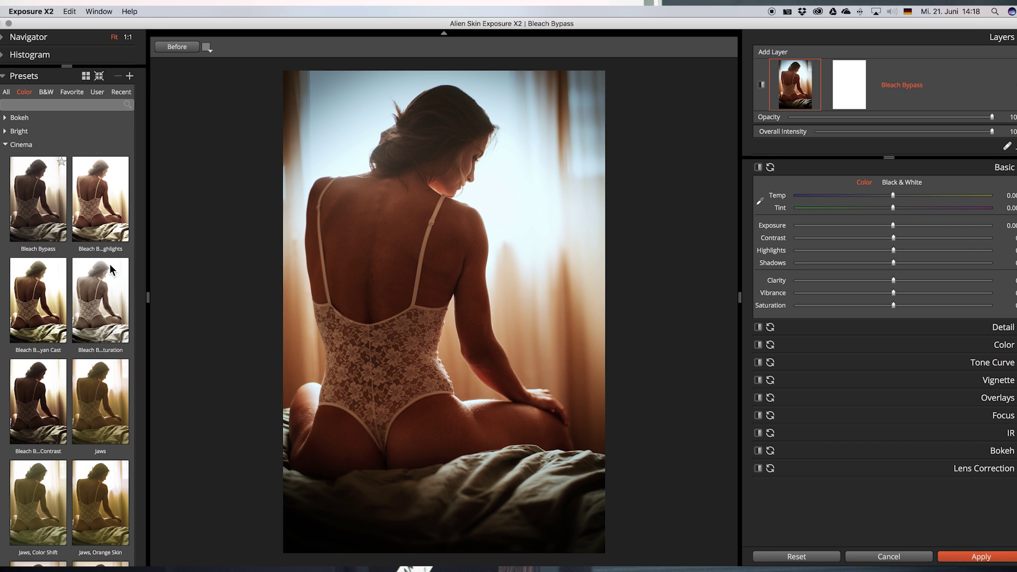
{"action": "scroll", "coordinate": [110, 257], "scroll_direction": "down", "scroll_amount": 10}
{"action": "scroll", "coordinate": [109, 259], "scroll_direction": "down", "scroll_amount": 5}
{"action": "left_click", "coordinate": [91, 292]}
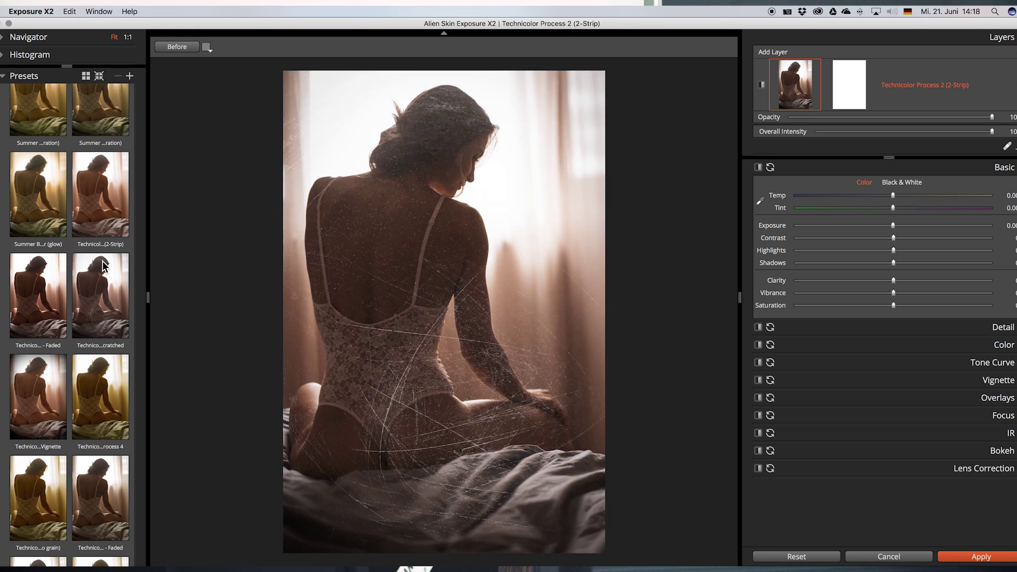
{"action": "left_click", "coordinate": [87, 290]}
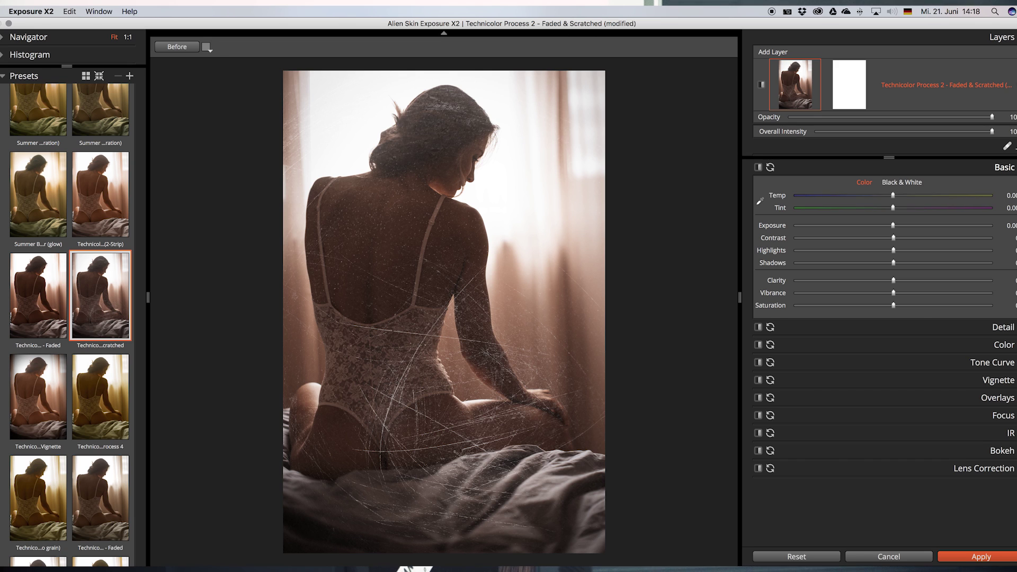
Step: Look through the Basic, Detail and Color adjustments, including sharpening, noise reduction, color filter and color saturation
{"action": "left_click", "coordinate": [996, 166]}
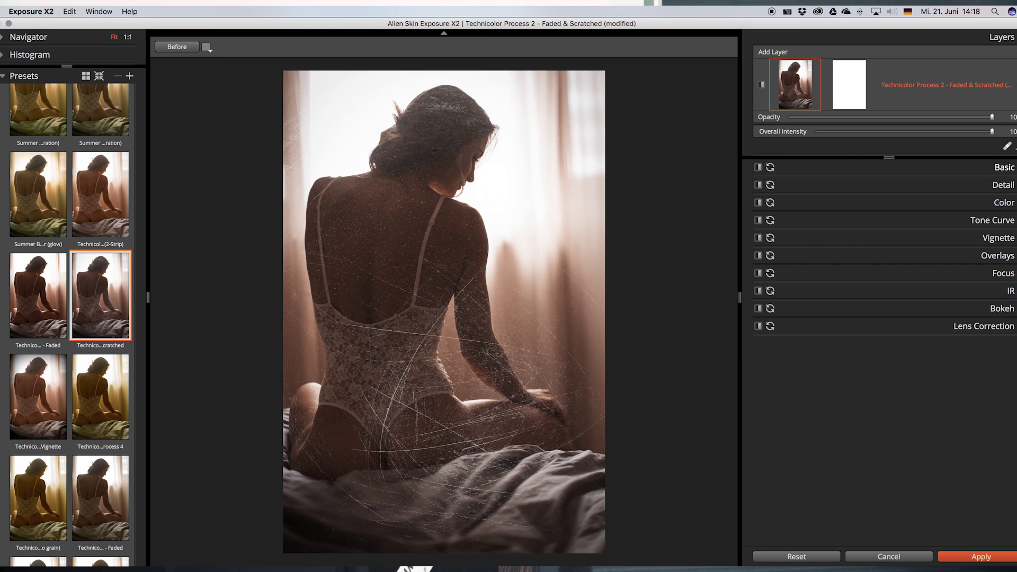
{"action": "left_click", "coordinate": [1004, 167]}
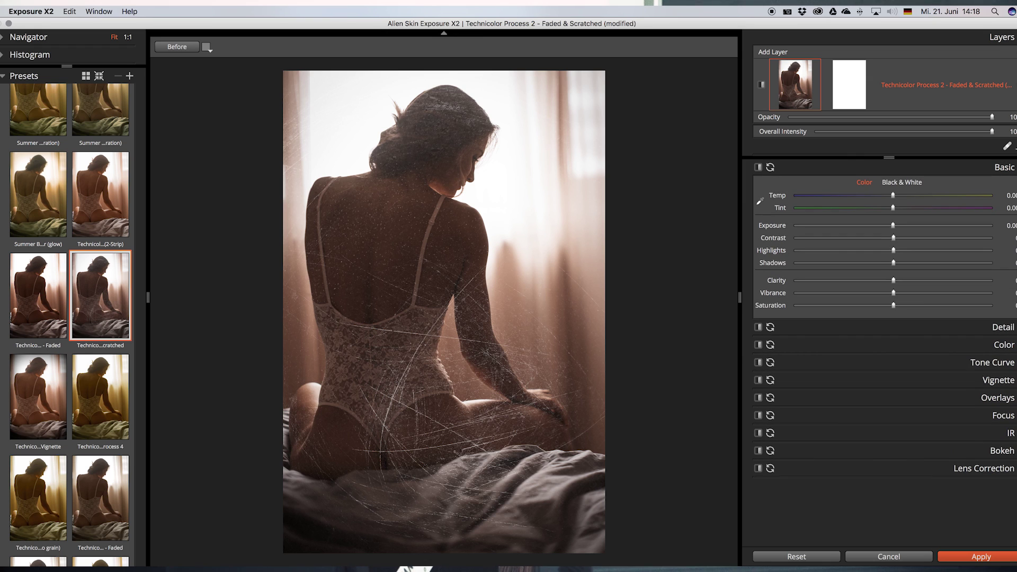
{"action": "left_click", "coordinate": [886, 327]}
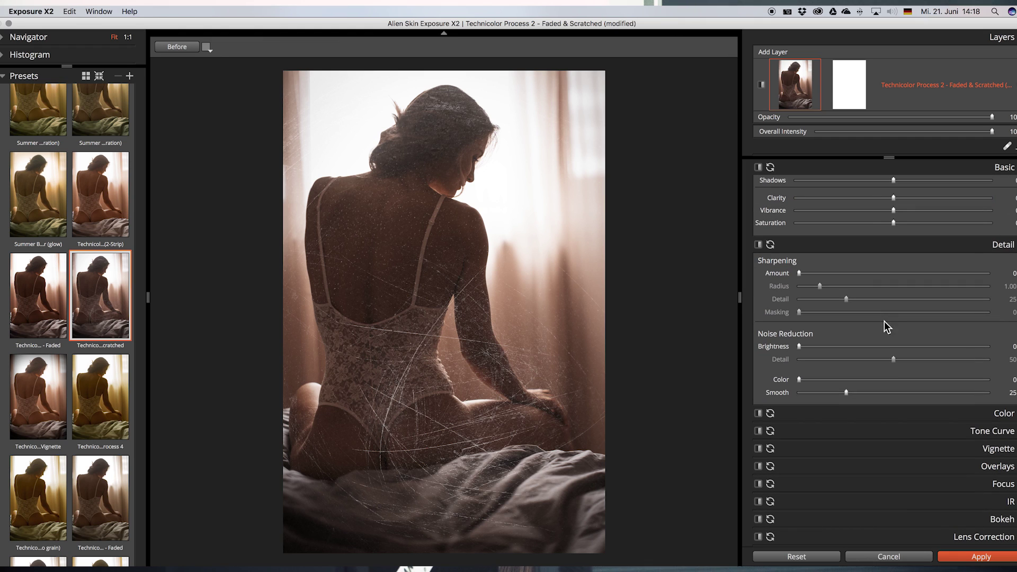
{"action": "left_click", "coordinate": [1003, 244]}
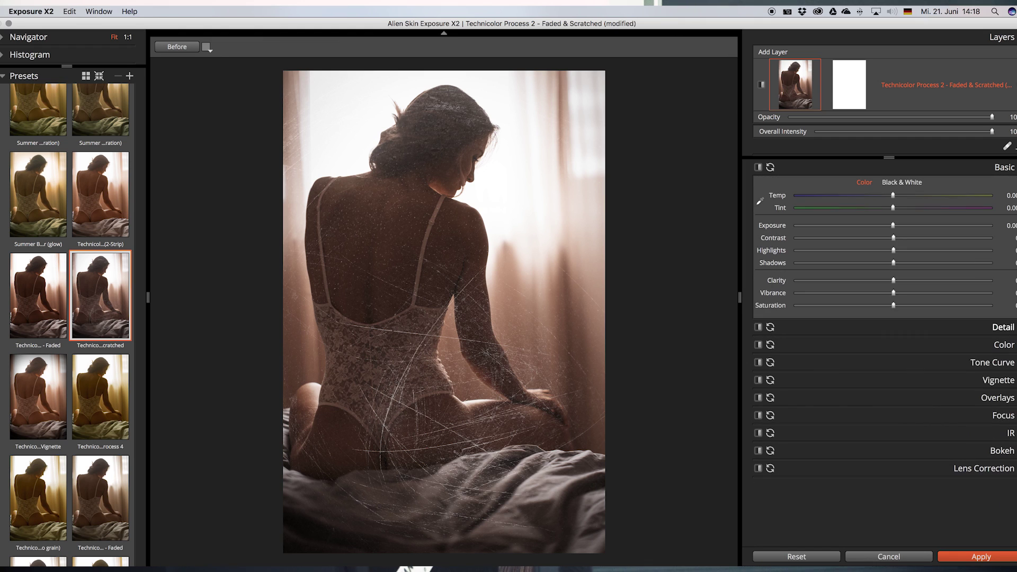
{"action": "left_click", "coordinate": [1004, 345]}
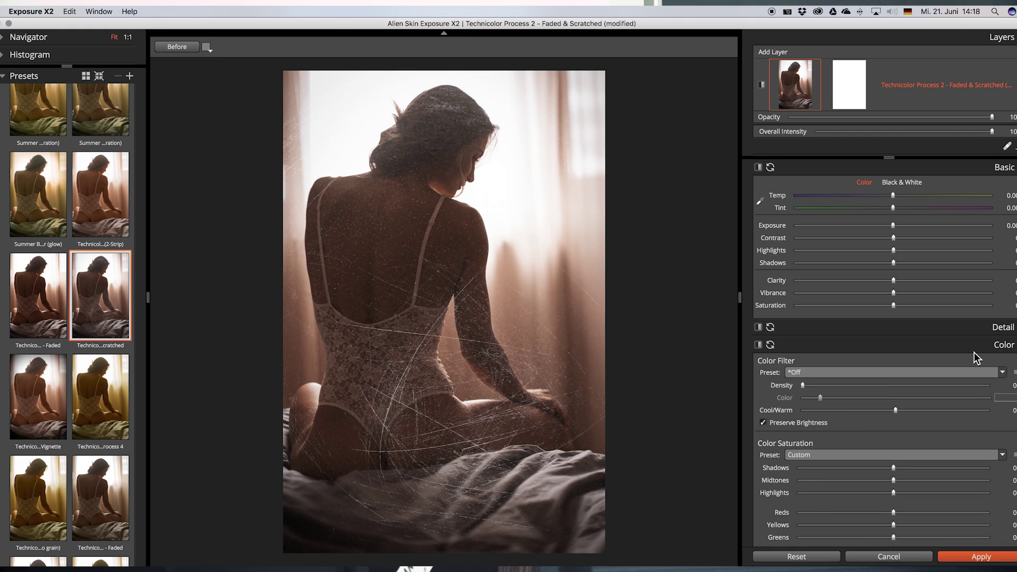
{"action": "scroll", "coordinate": [973, 352], "scroll_direction": "down", "scroll_amount": 5}
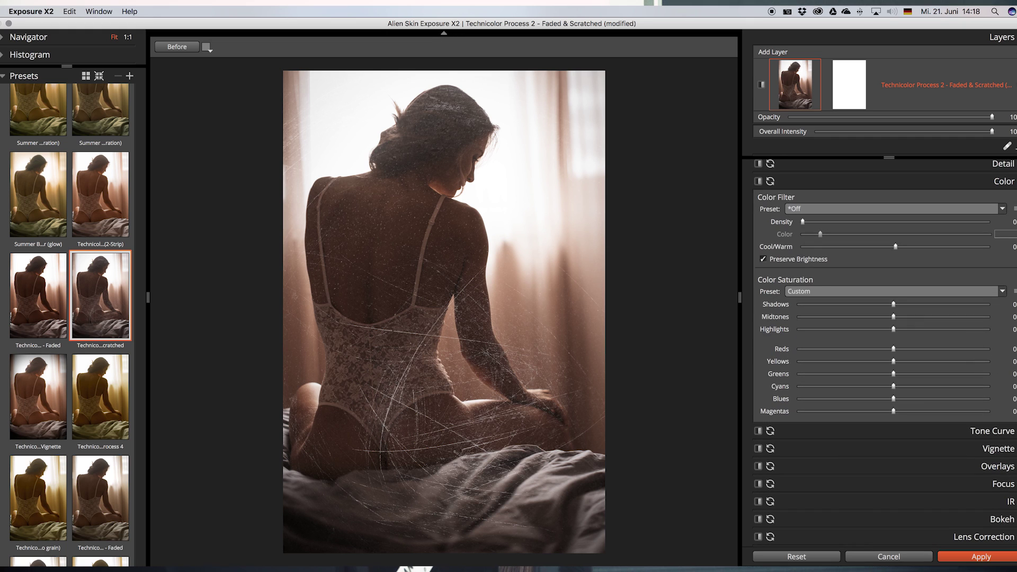
Step: Review the tone presets and move the RGB tone curve's upper point to input 73.37, output 90.22
{"action": "left_click", "coordinate": [999, 431]}
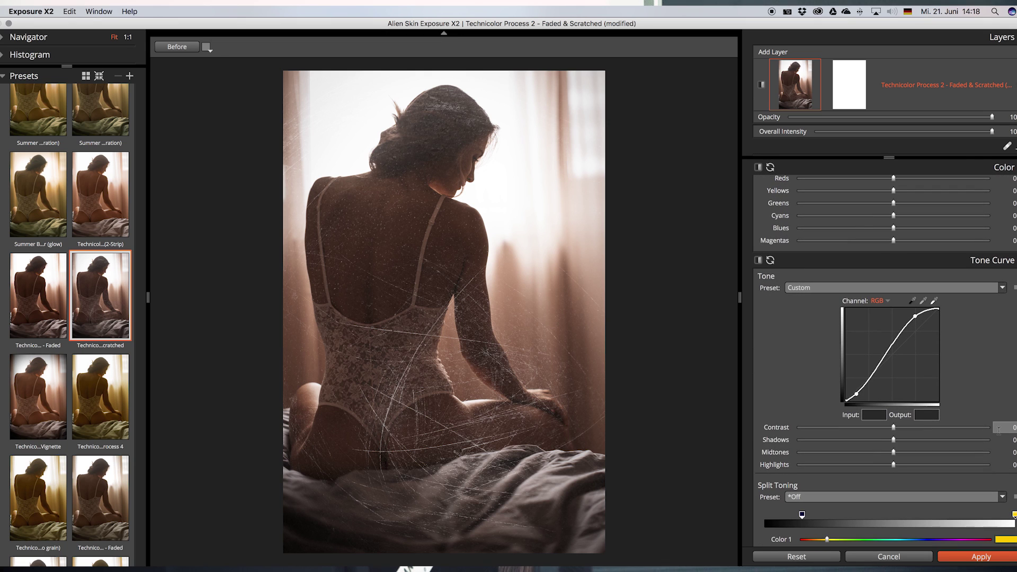
{"action": "left_click", "coordinate": [1003, 290]}
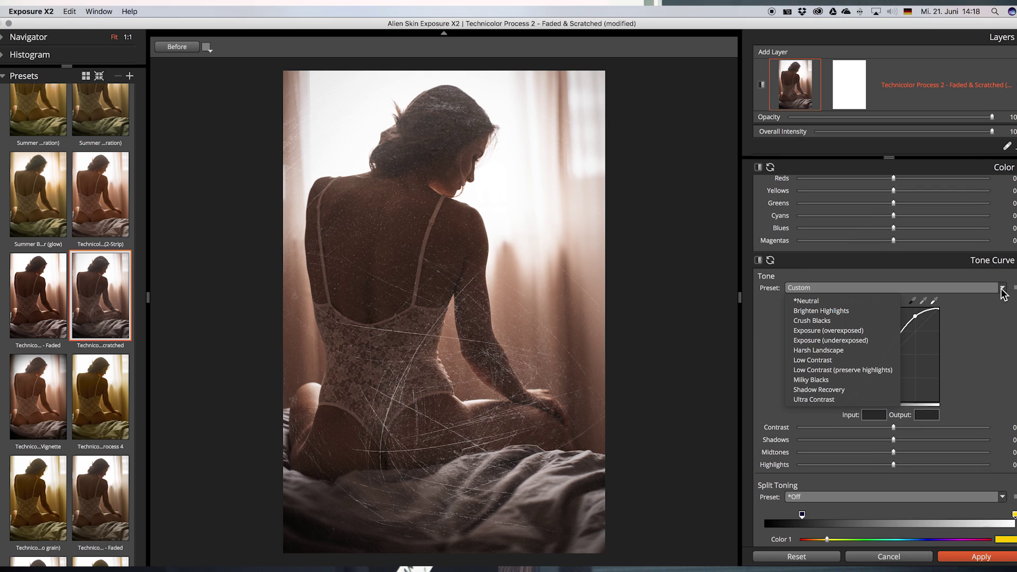
{"action": "left_click", "coordinate": [989, 333]}
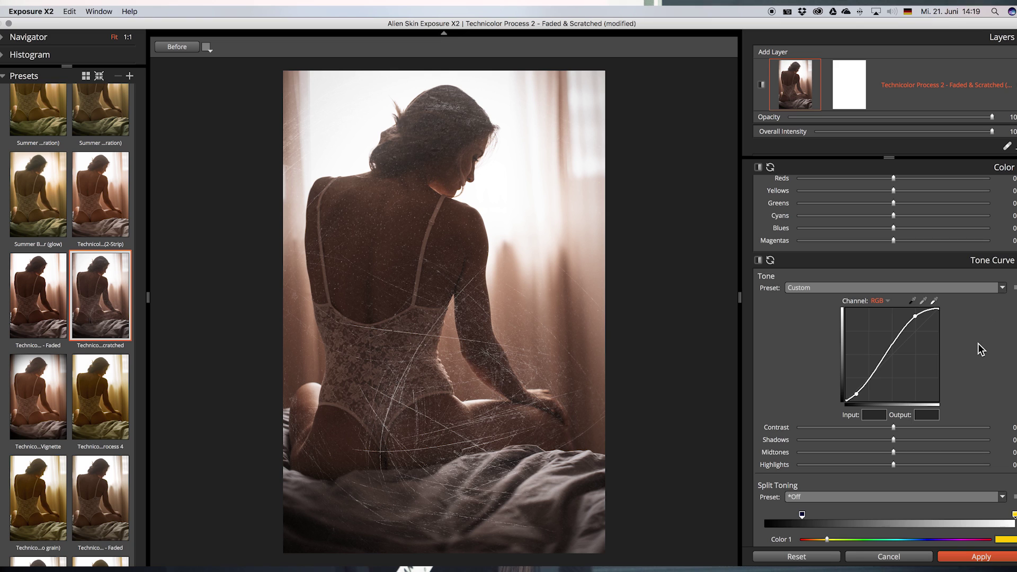
{"action": "scroll", "coordinate": [978, 344], "scroll_direction": "down", "scroll_amount": 5}
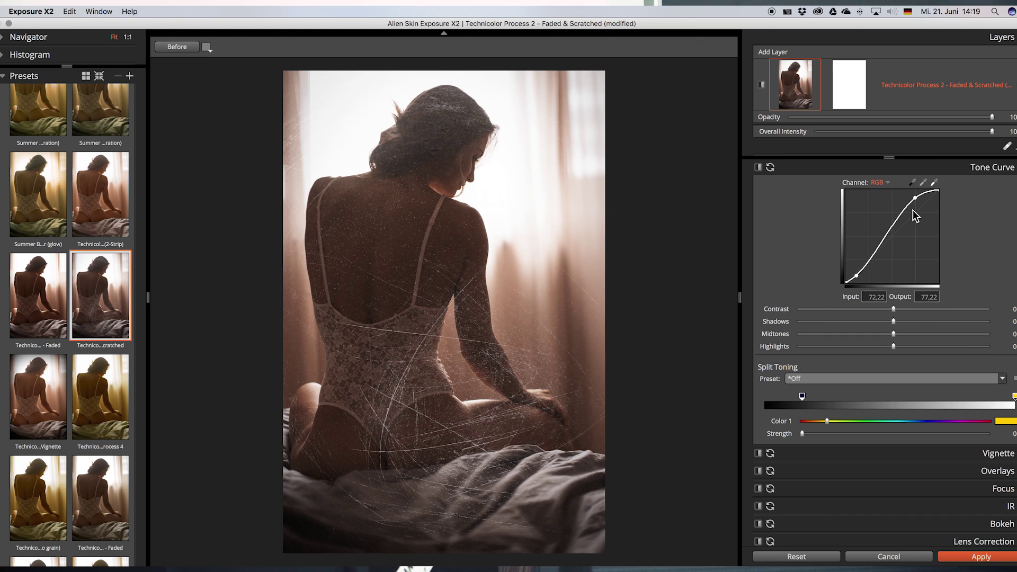
{"action": "left_click_drag", "start_coordinate": [916, 197], "coordinate": [914, 198]}
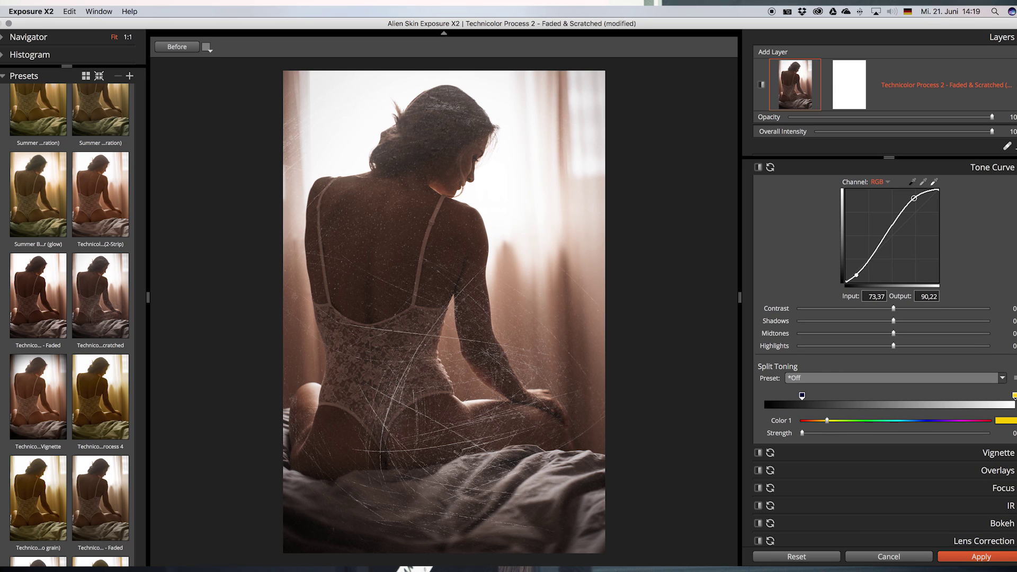
Step: Disable the Overlays, Vignette, Focus and Bokeh processing of the applied preset
{"action": "scroll", "coordinate": [1005, 374], "scroll_direction": "down", "scroll_amount": 1}
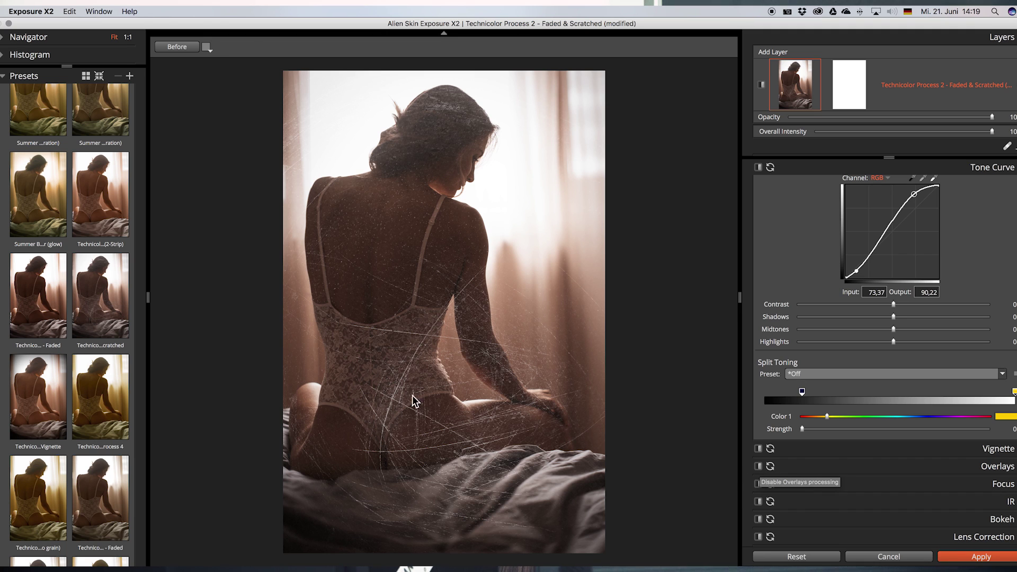
{"action": "left_click", "coordinate": [759, 466]}
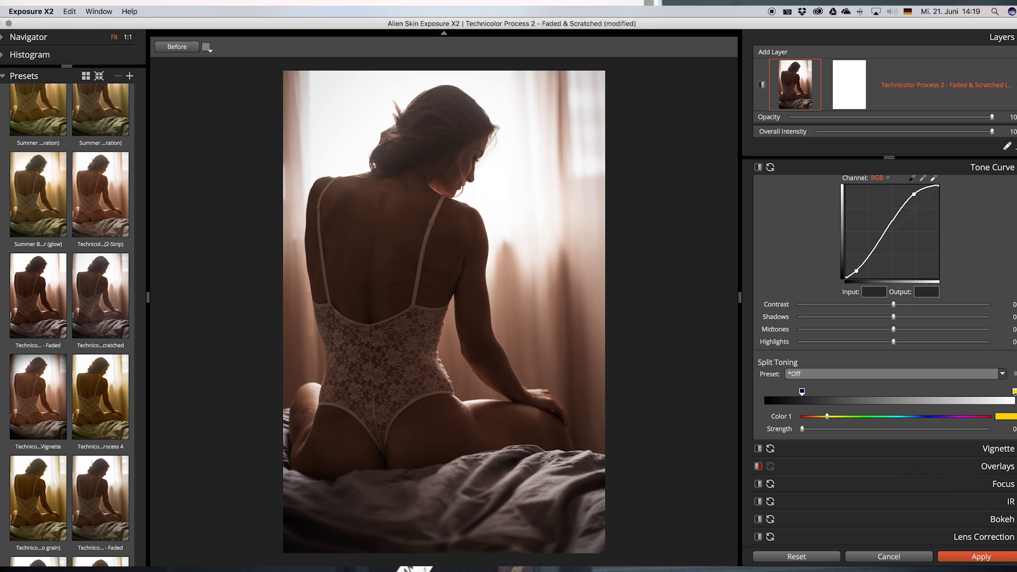
{"action": "scroll", "coordinate": [1012, 477], "scroll_direction": "up", "scroll_amount": 1}
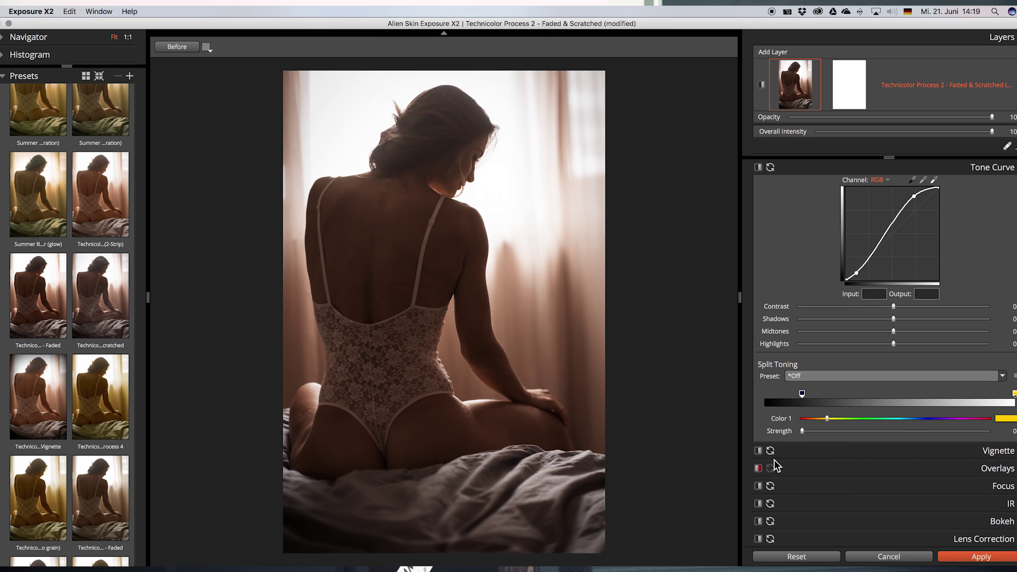
{"action": "left_click", "coordinate": [758, 451]}
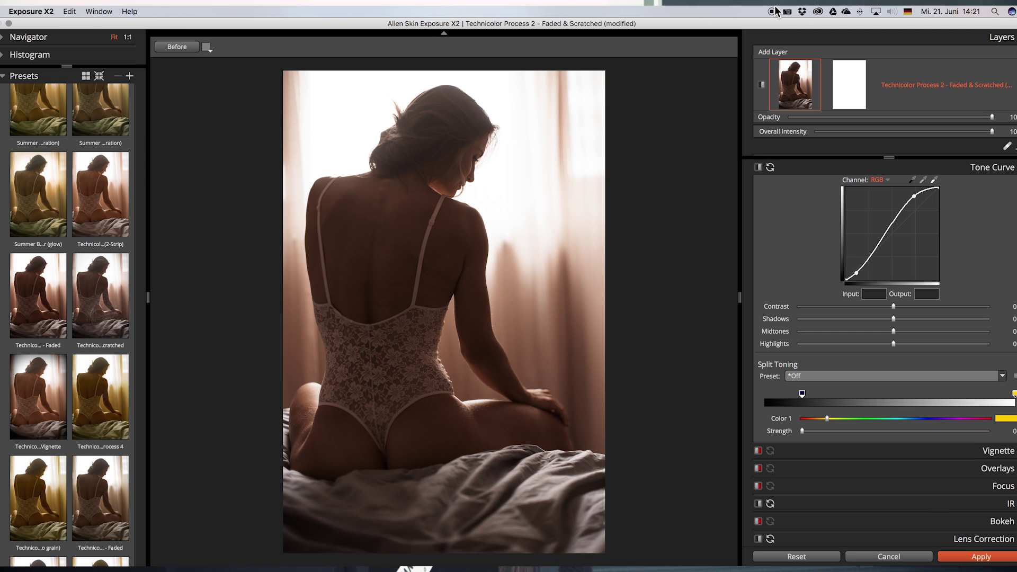
Step: Add a new layer above the Technicolor Process 2 layer and show the Color Fading presets
{"action": "mouse_move", "coordinate": [771, 65]}
{"action": "left_click", "coordinate": [774, 52]}
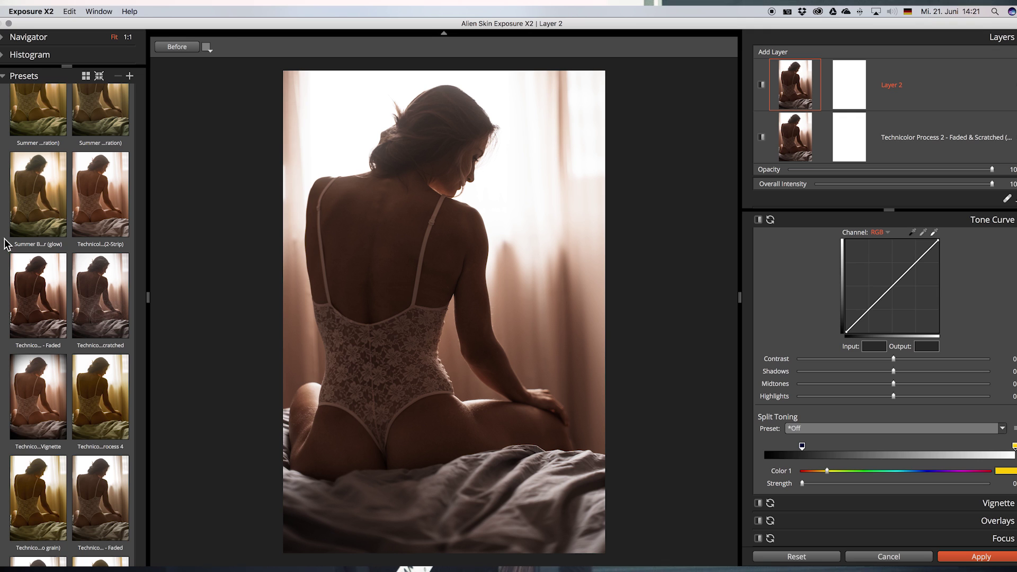
{"action": "scroll", "coordinate": [2, 245], "scroll_direction": "down", "scroll_amount": 15}
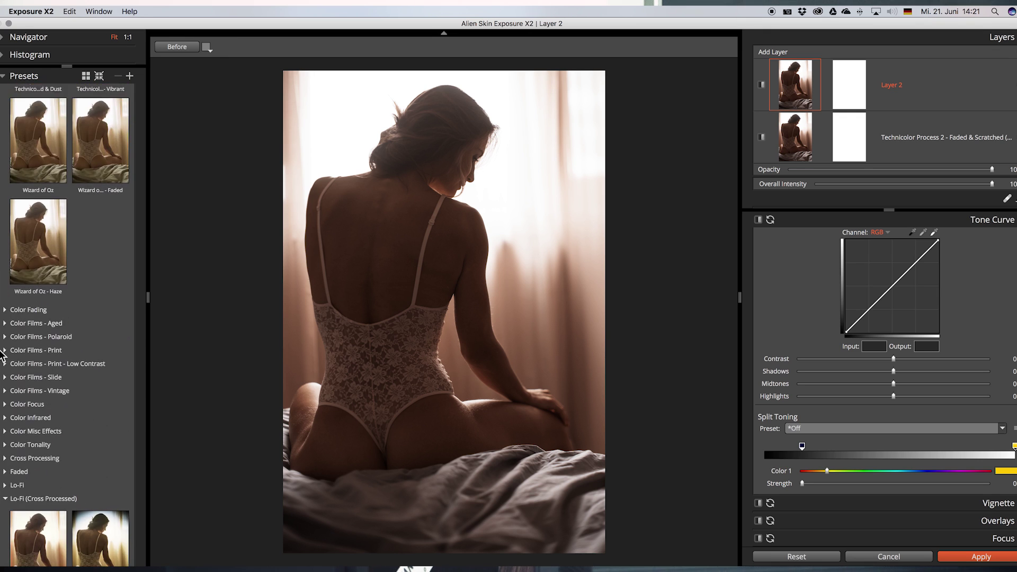
{"action": "left_click", "coordinate": [11, 259]}
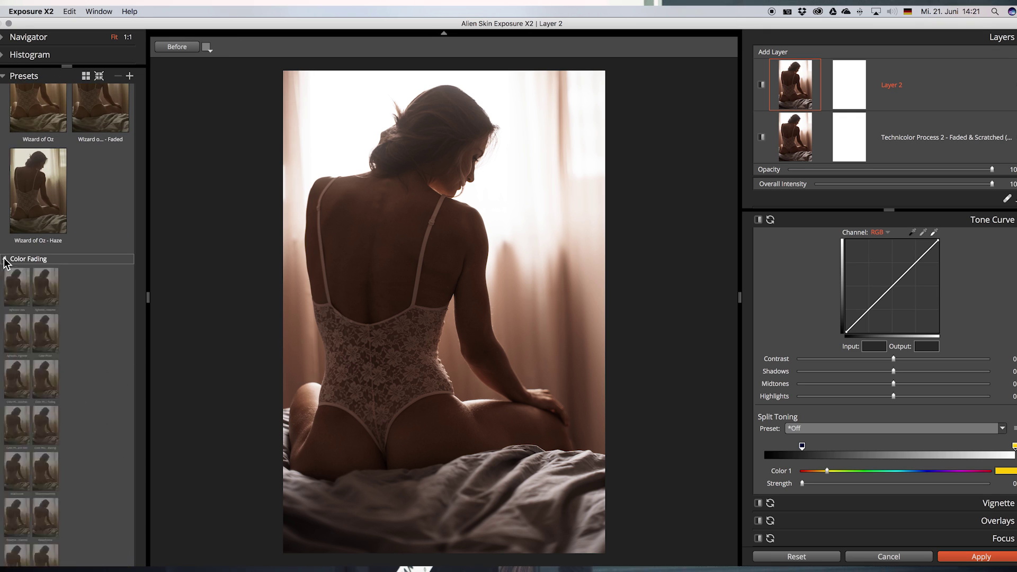
{"action": "scroll", "coordinate": [6, 260], "scroll_direction": "down", "scroll_amount": 5}
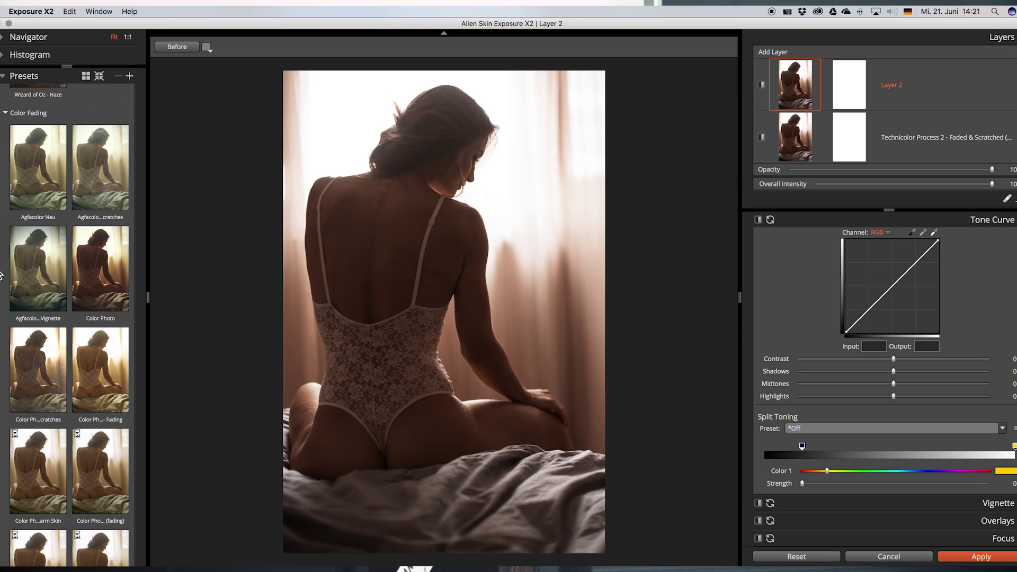
Step: Try the Agfacolor Neu preset on the new layer and compare the photo with and without it
{"action": "left_click", "coordinate": [37, 137]}
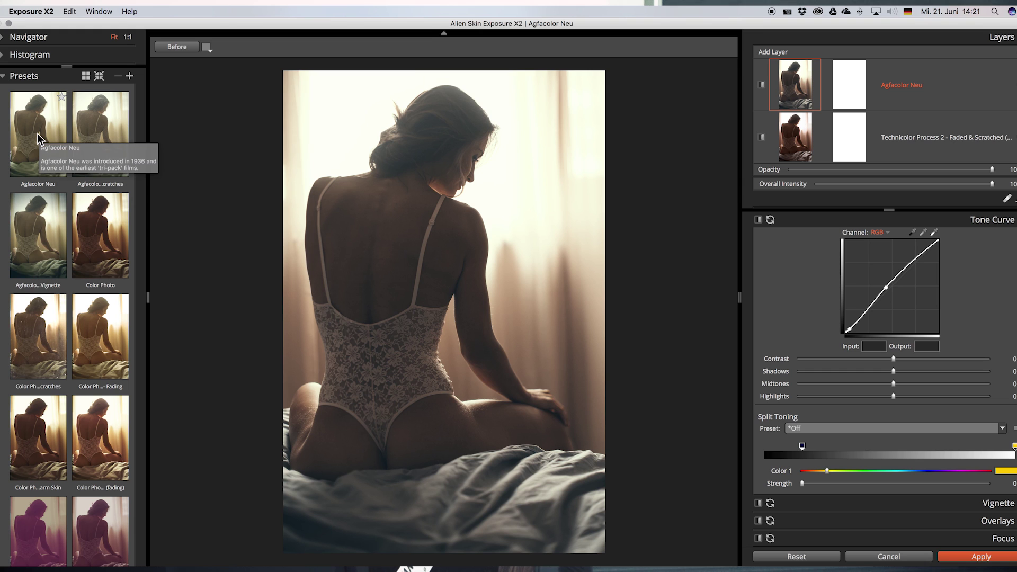
{"action": "key", "text": "super+z"}
{"action": "key", "text": "super+shift+z"}
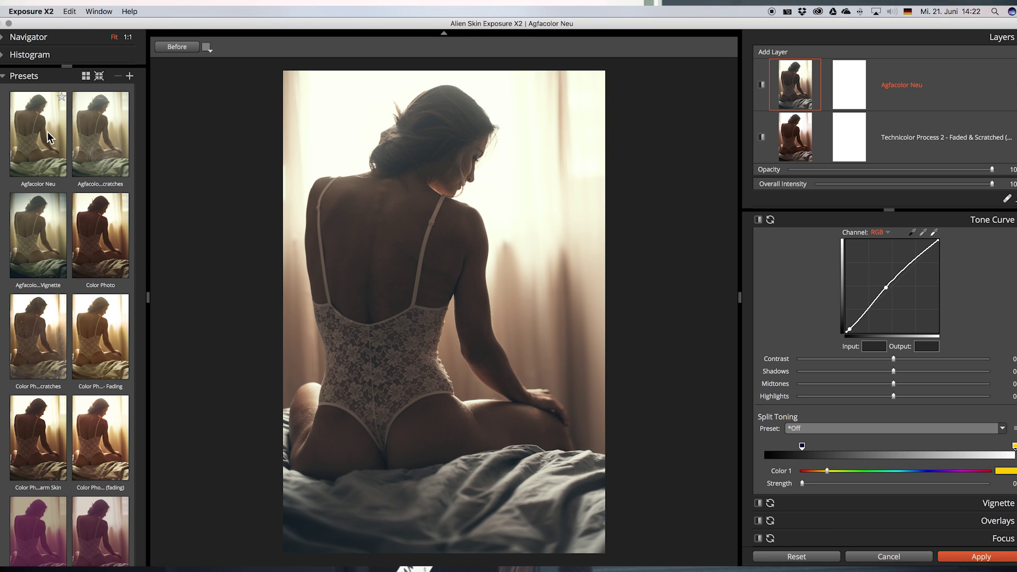
Step: Try the Color Photo preset on the second layer, and settle on the Color Photo - Warm Skin preset
{"action": "left_click", "coordinate": [106, 269]}
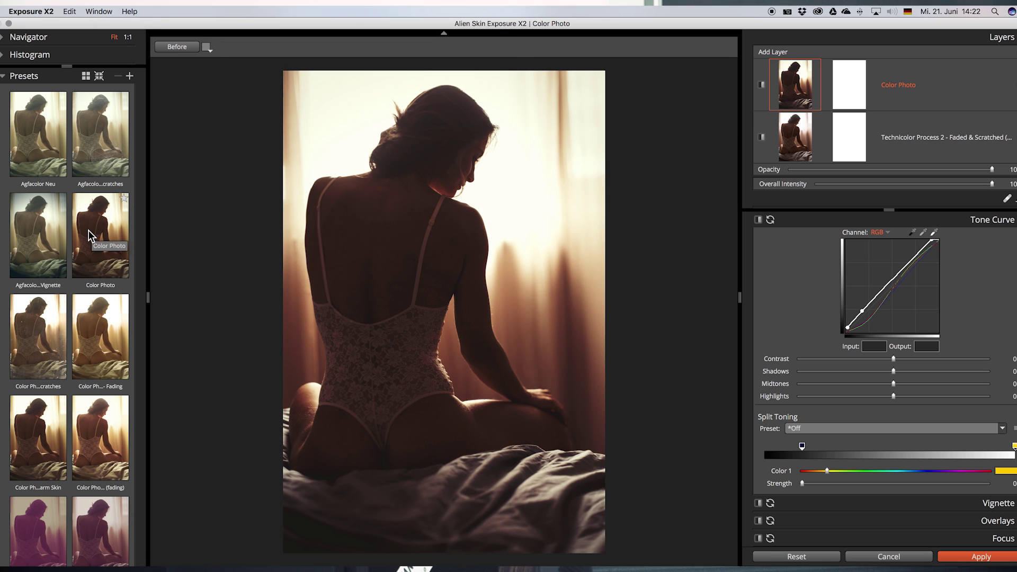
{"action": "left_click", "coordinate": [94, 229]}
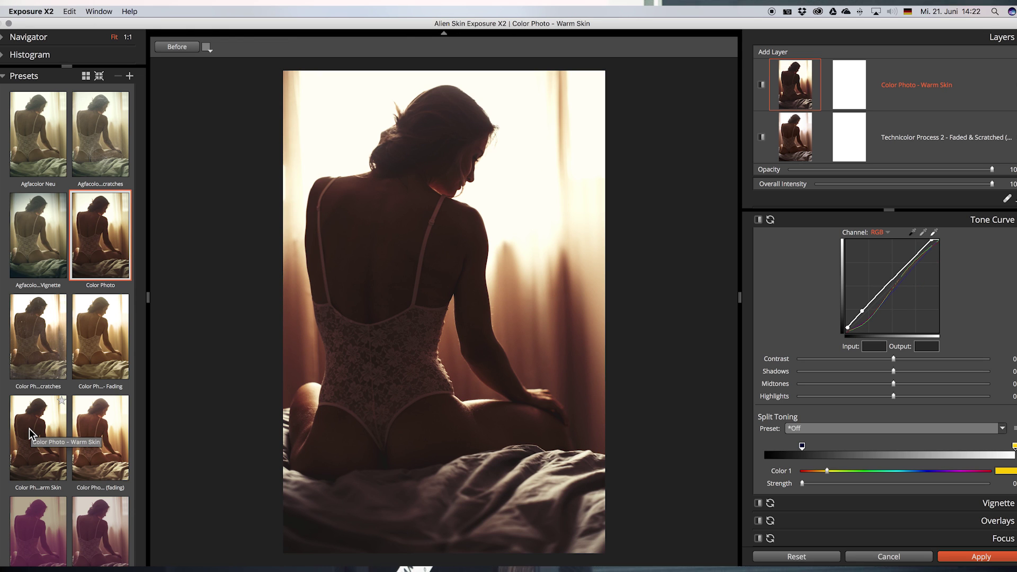
{"action": "left_click", "coordinate": [30, 433]}
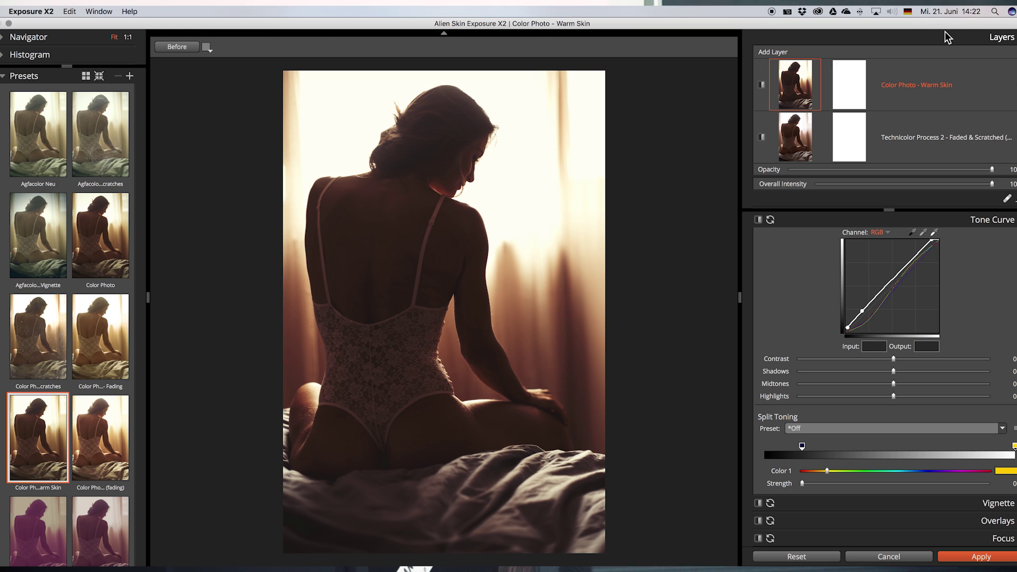
Step: Add a third layer and apply the Gold preset from the Bright category to it
{"action": "left_click", "coordinate": [776, 53]}
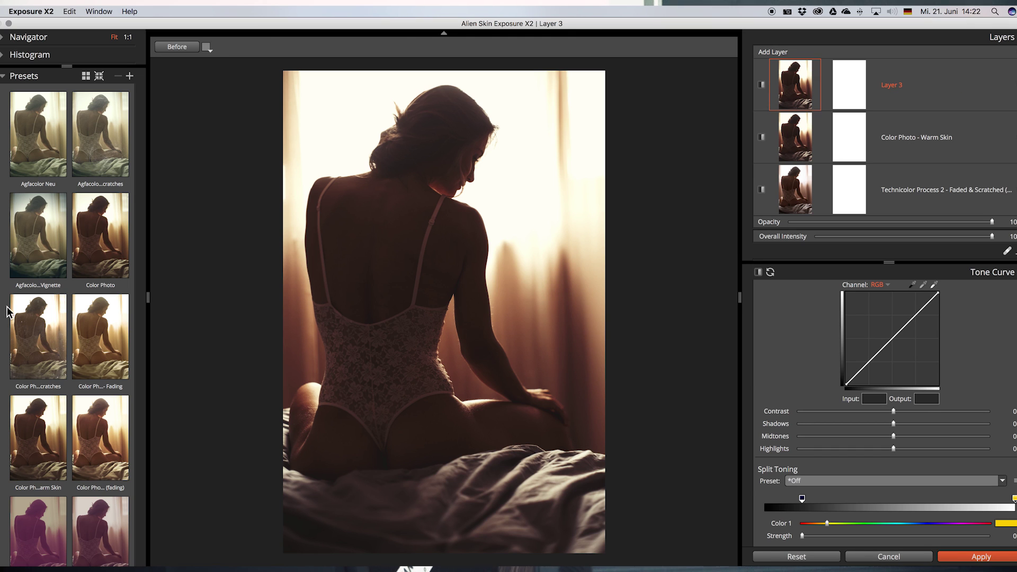
{"action": "scroll", "coordinate": [4, 117], "scroll_direction": "down", "scroll_amount": 10}
{"action": "scroll", "coordinate": [4, 116], "scroll_direction": "up", "scroll_amount": 12}
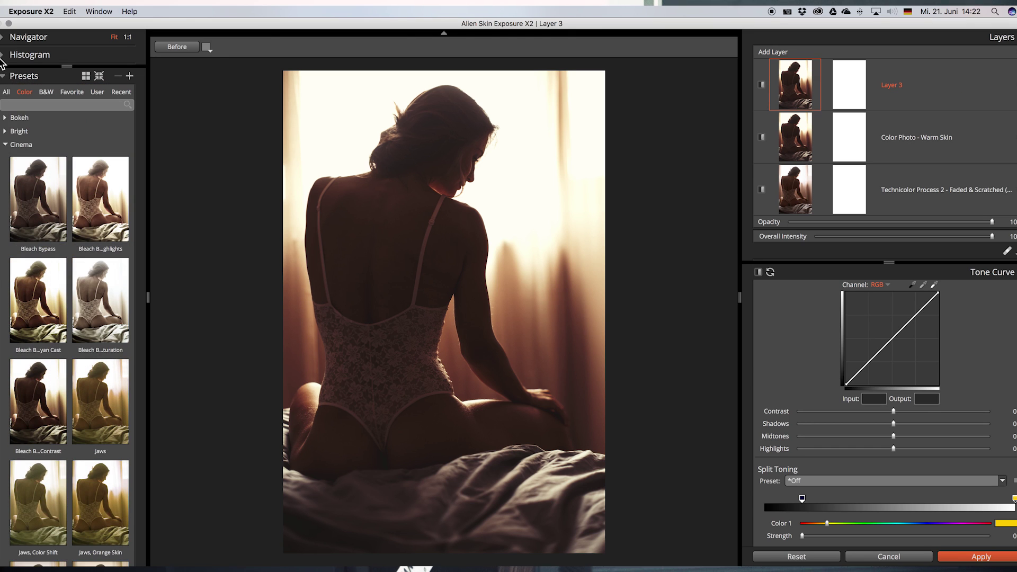
{"action": "left_click", "coordinate": [5, 132]}
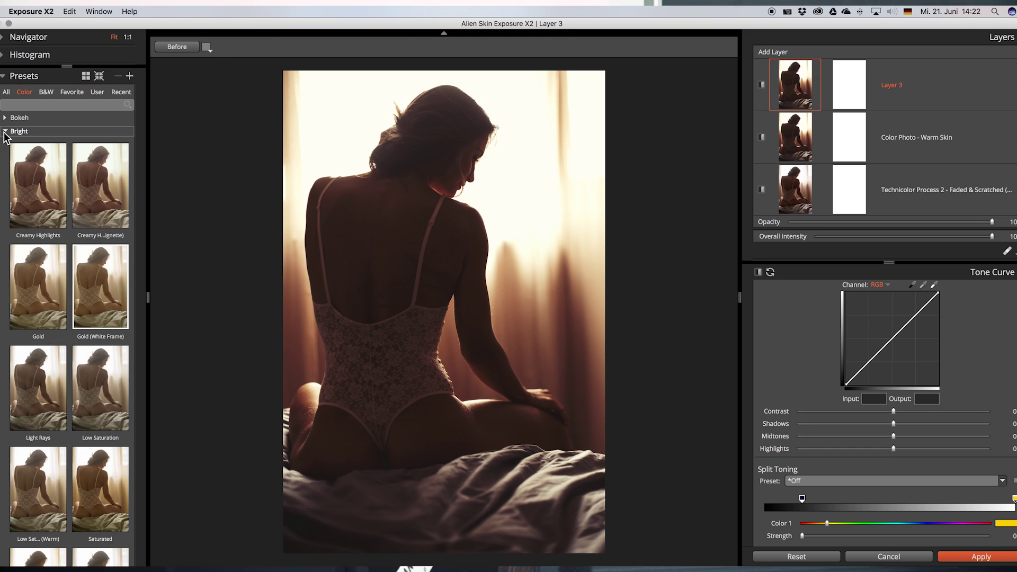
{"action": "left_click", "coordinate": [36, 289]}
{"action": "left_click", "coordinate": [36, 285]}
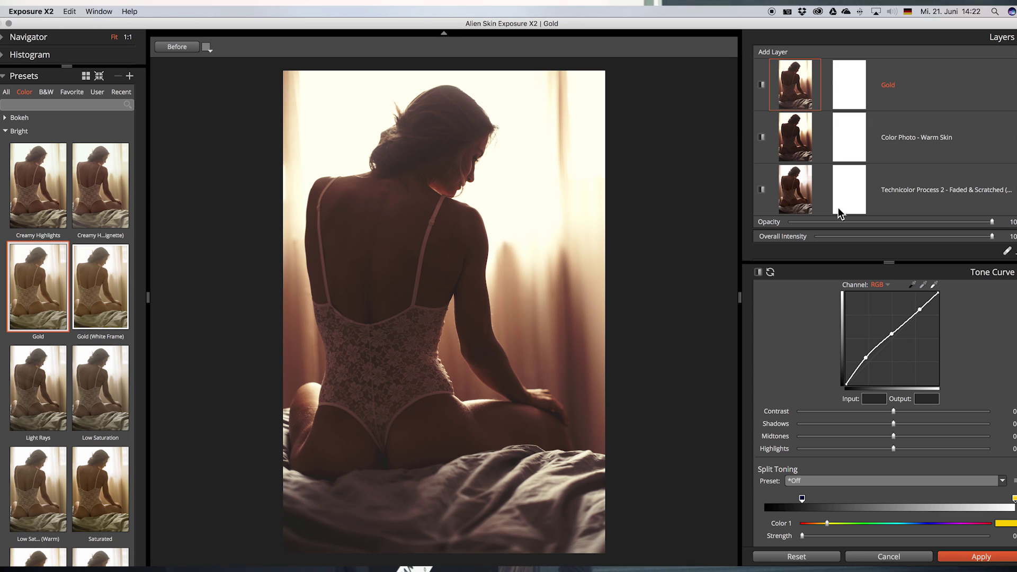
Step: Switch the Gold, Color Photo - Warm Skin and Technicolor layers off and on one at a time to compare their effects
{"action": "left_click", "coordinate": [760, 85]}
{"action": "left_click", "coordinate": [761, 85]}
{"action": "left_click", "coordinate": [761, 136]}
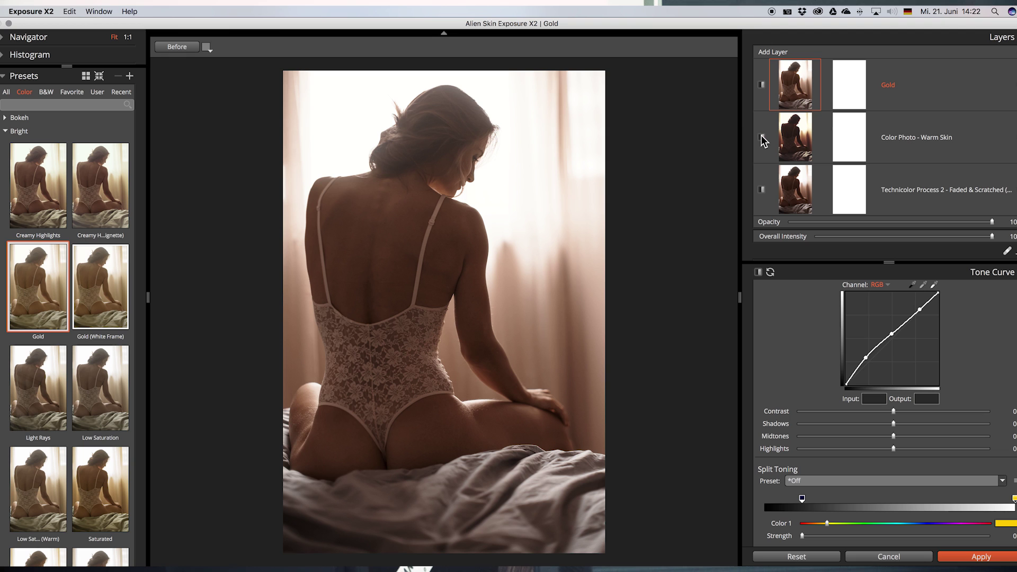
{"action": "left_click", "coordinate": [761, 137]}
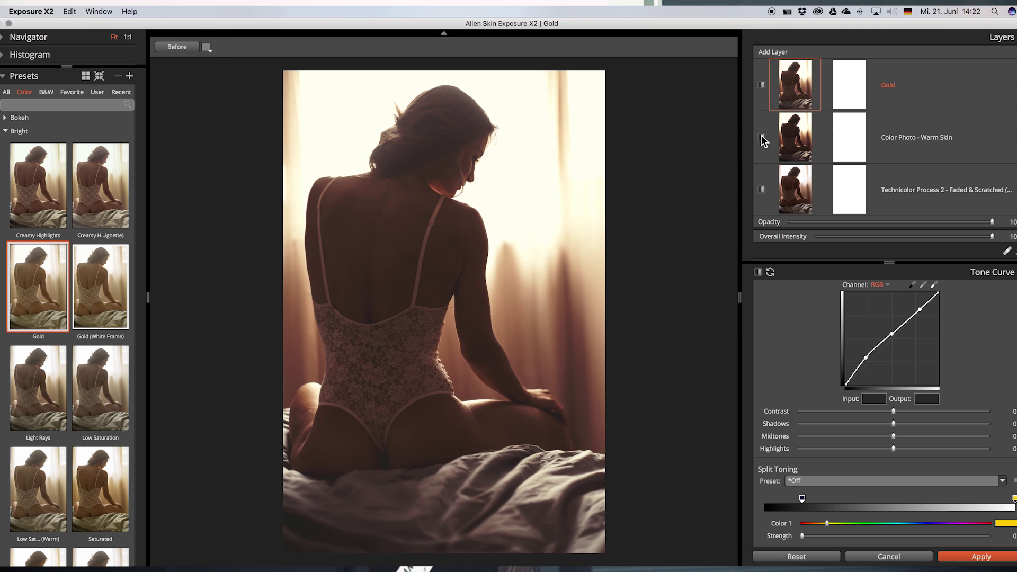
{"action": "left_click", "coordinate": [761, 188]}
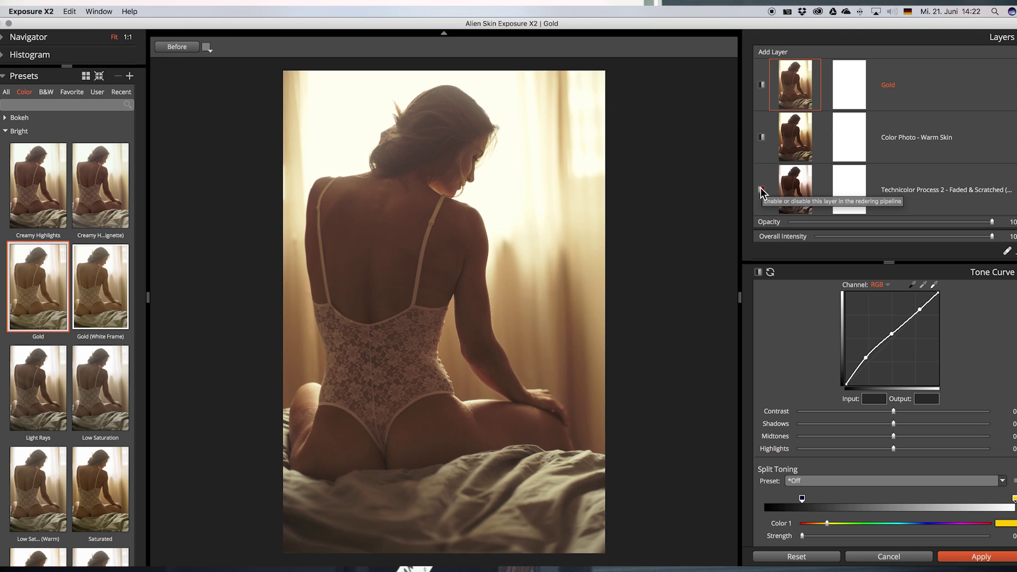
{"action": "left_click", "coordinate": [761, 189]}
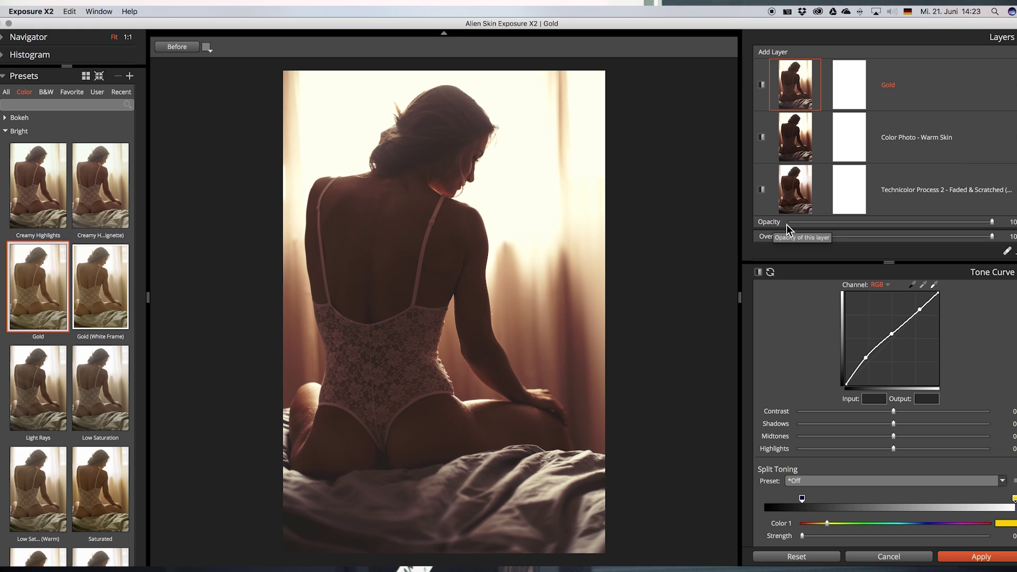
Step: Reduce the Color Photo - Warm Skin layer's opacity to roughly three quarters and compare the photo with and without that layer
{"action": "left_click", "coordinate": [795, 136]}
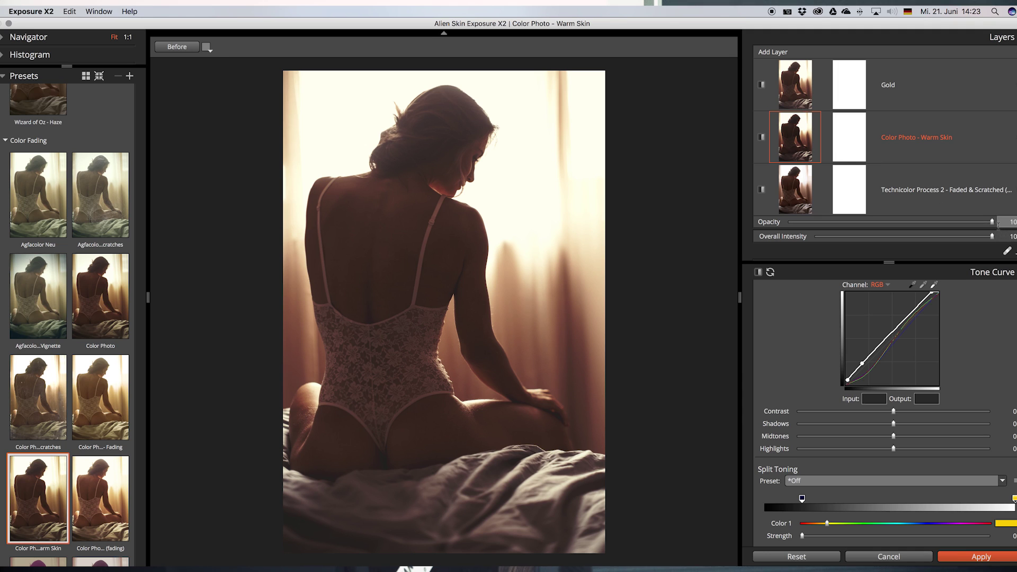
{"action": "left_click_drag", "start_coordinate": [993, 222], "coordinate": [961, 222]}
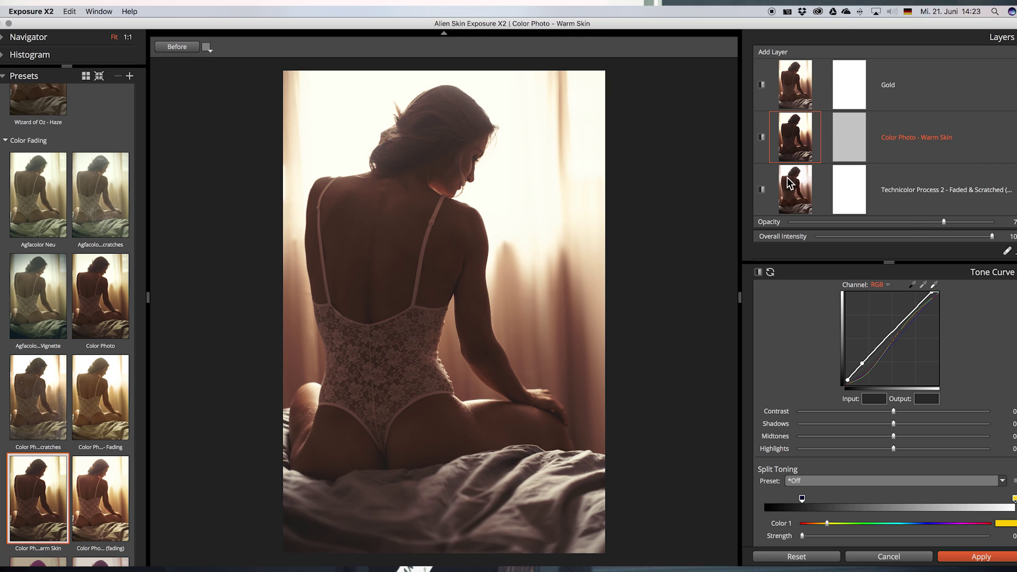
{"action": "mouse_move", "coordinate": [804, 179]}
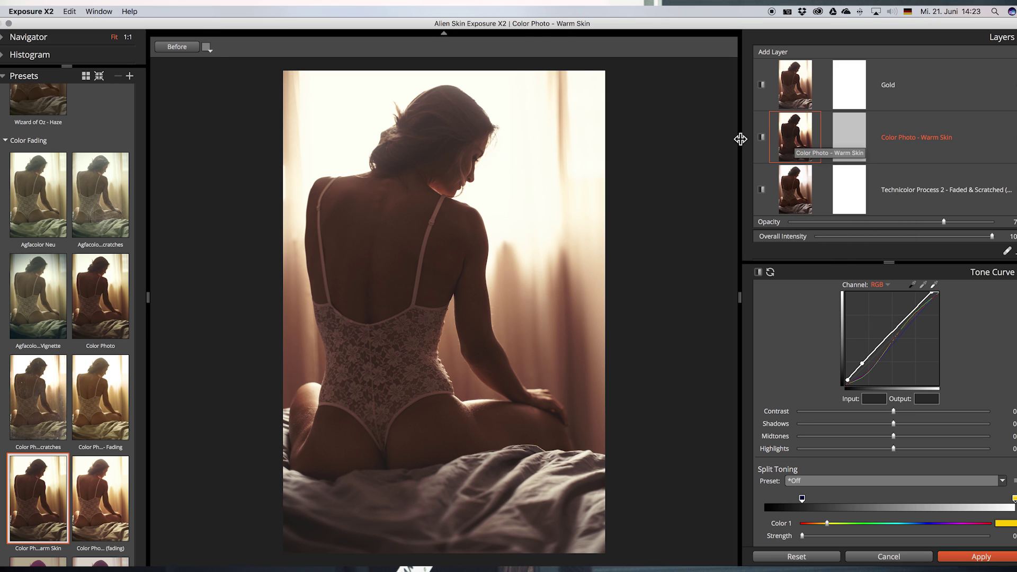
{"action": "left_click", "coordinate": [762, 138]}
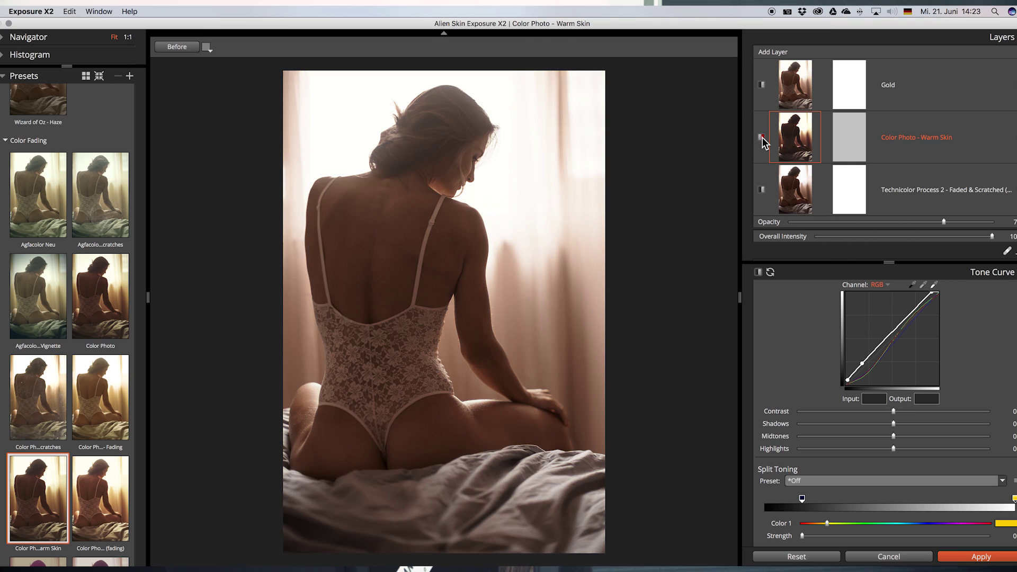
{"action": "left_click", "coordinate": [762, 138]}
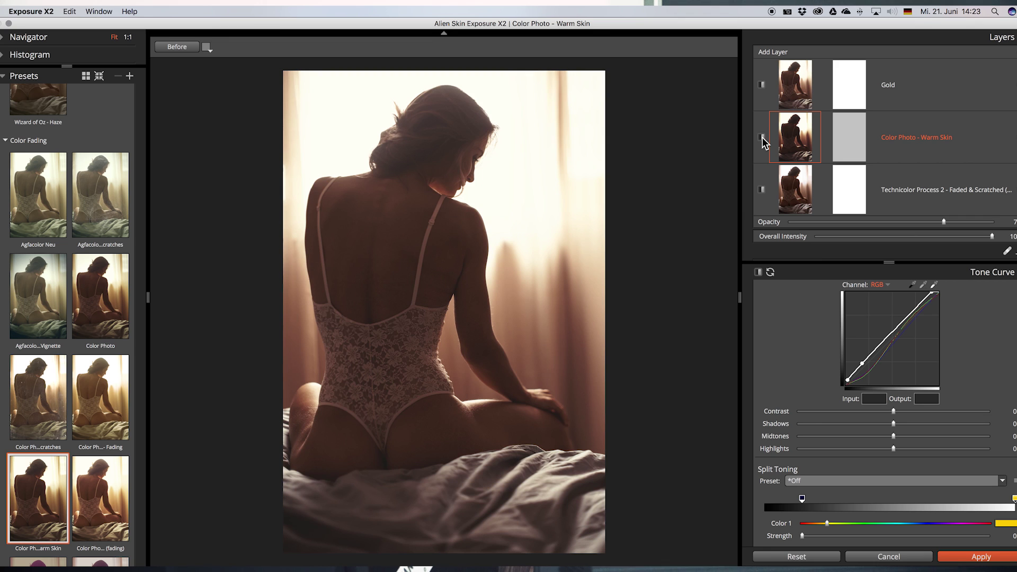
Step: Lower the Gold layer's opacity to about 90% and test a reduced overall intensity, returning it to full
{"action": "left_click", "coordinate": [797, 92]}
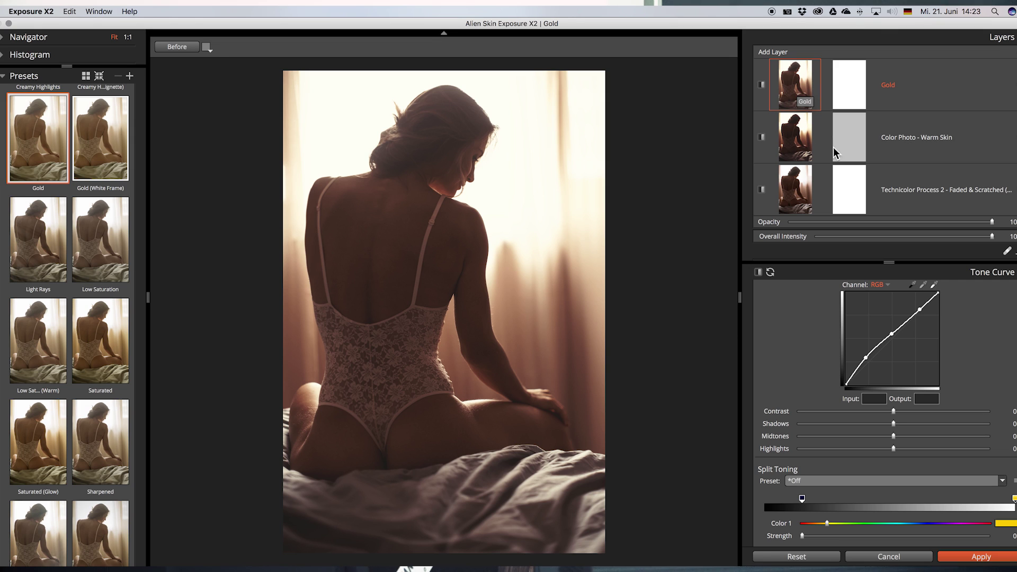
{"action": "left_click_drag", "start_coordinate": [991, 222], "coordinate": [858, 222]}
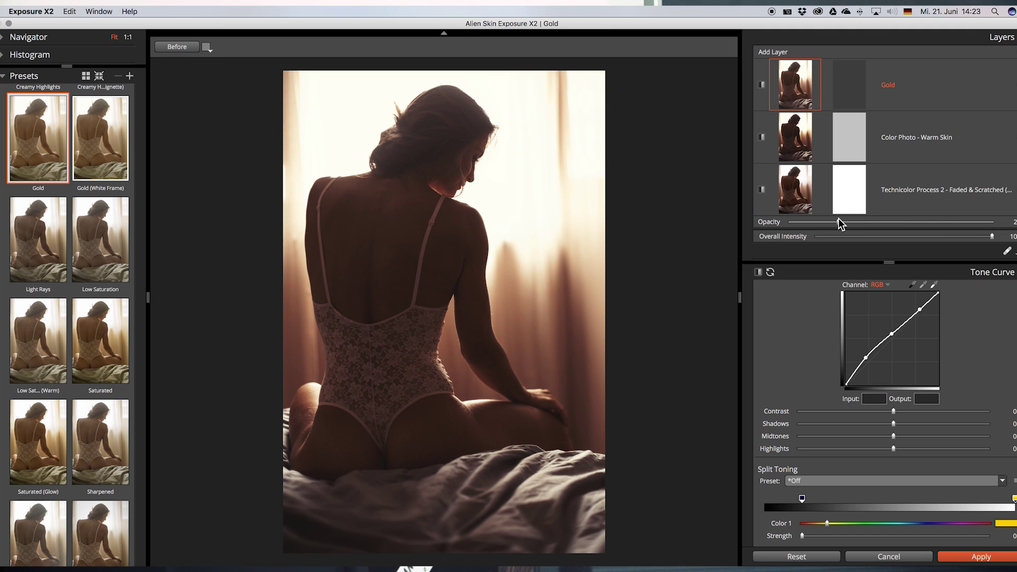
{"action": "left_click_drag", "start_coordinate": [839, 222], "coordinate": [1006, 230]}
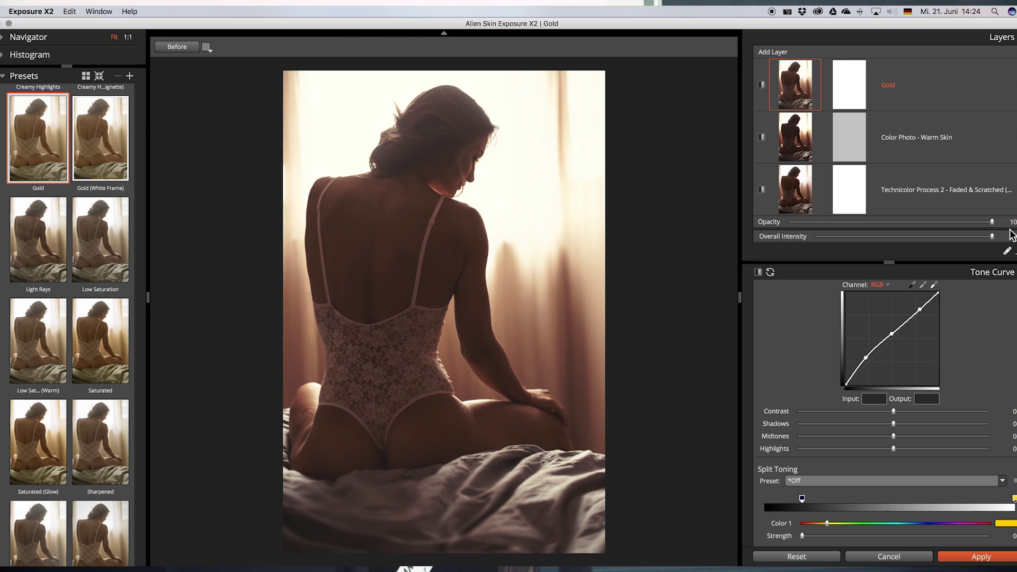
{"action": "left_click_drag", "start_coordinate": [993, 222], "coordinate": [975, 222]}
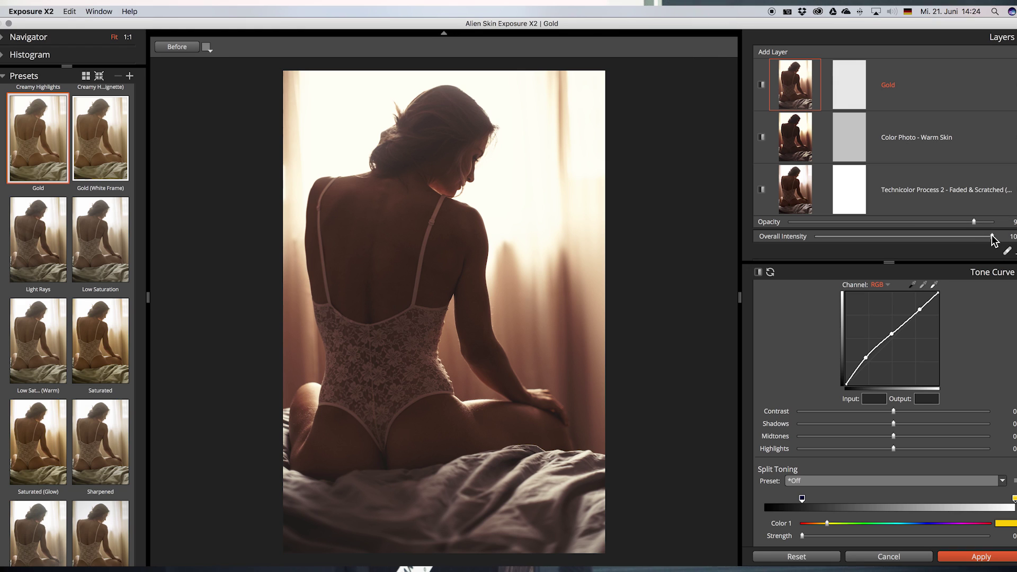
{"action": "left_click_drag", "start_coordinate": [992, 237], "coordinate": [971, 237]}
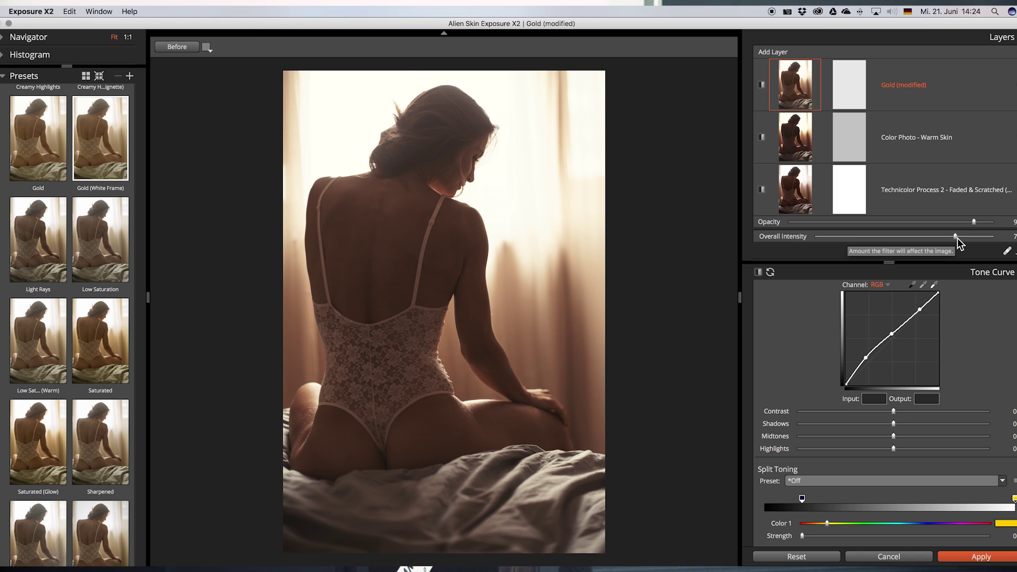
{"action": "left_click_drag", "start_coordinate": [954, 236], "coordinate": [992, 236]}
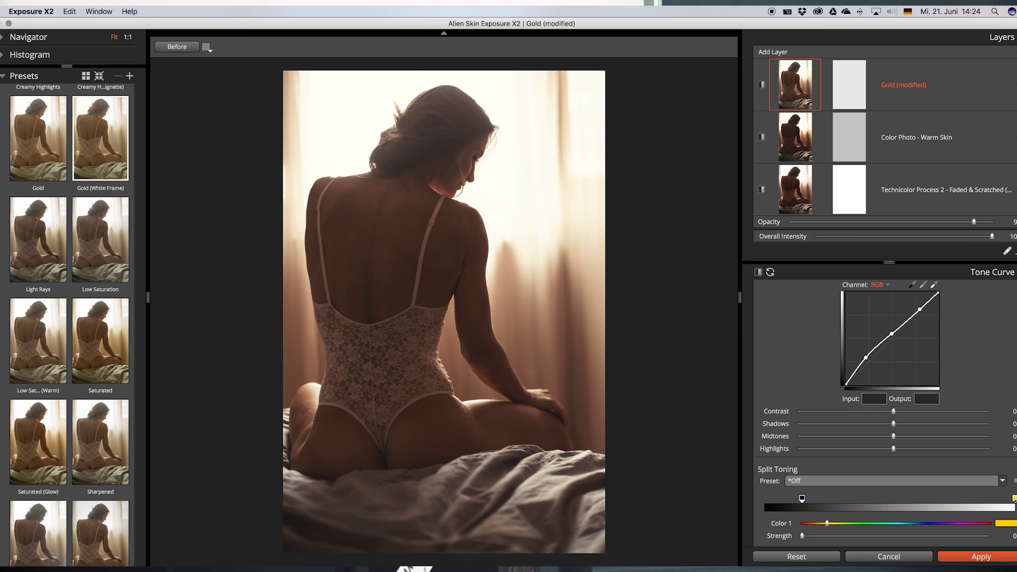